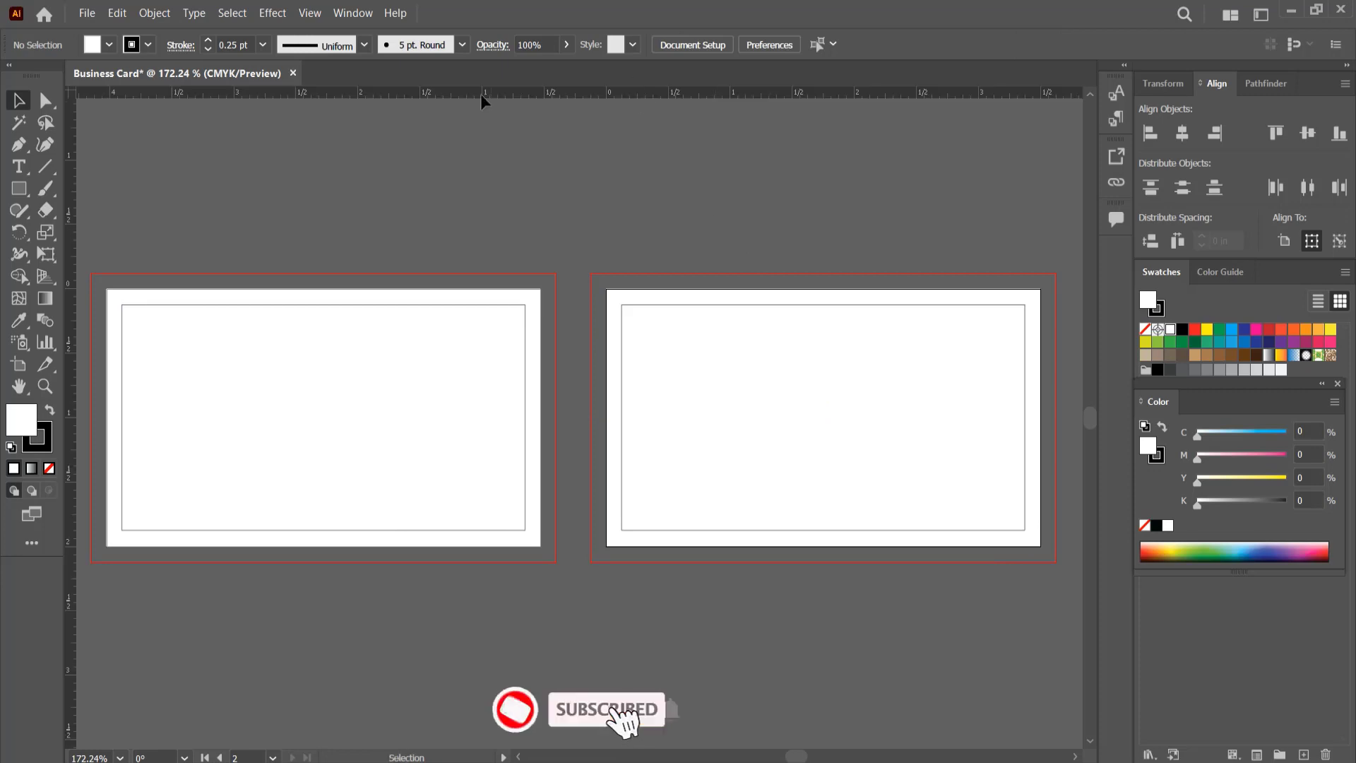
Step: Place horizontal and vertical ruler guides along the inner safe-margin lines of both business card artboards
drag(480, 94, 445, 304)
drag(413, 96, 447, 530)
drag(69, 378, 524, 373)
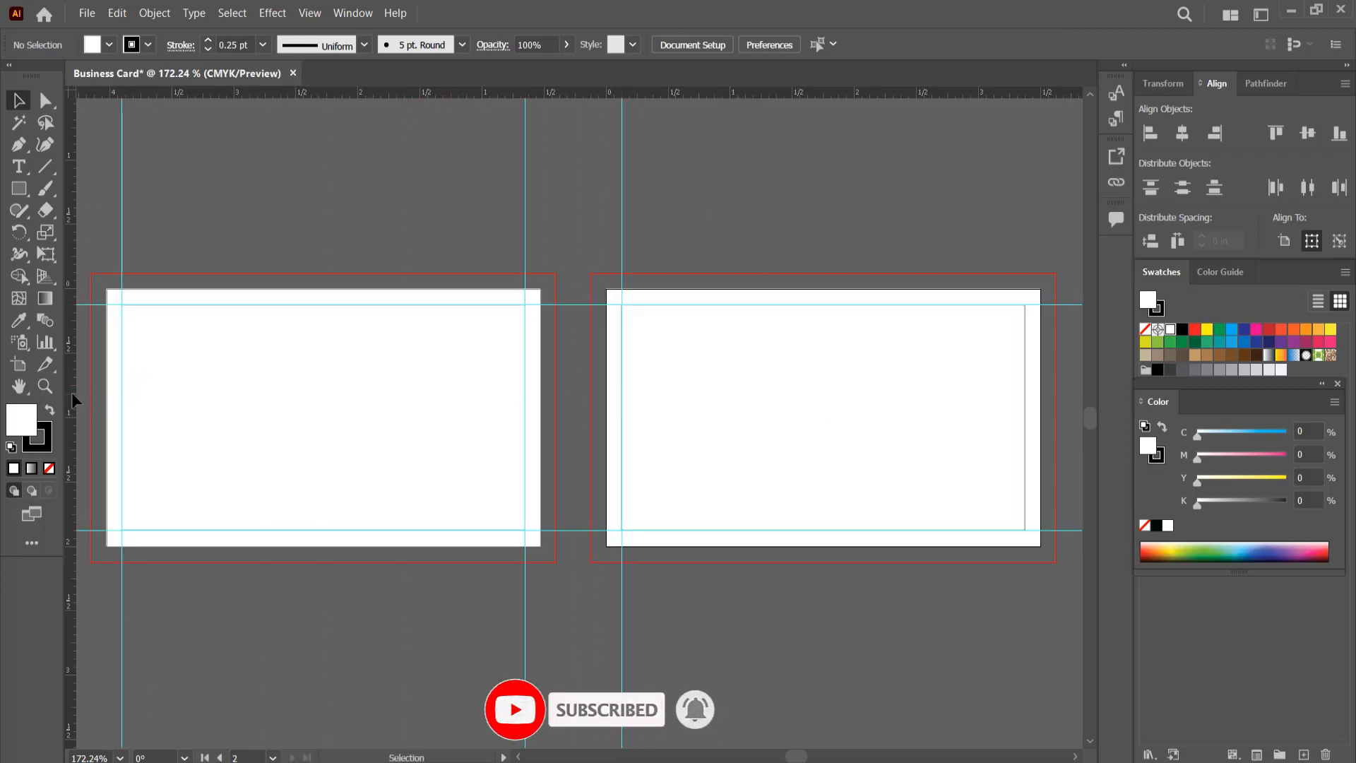
drag(1028, 405, 1025, 405)
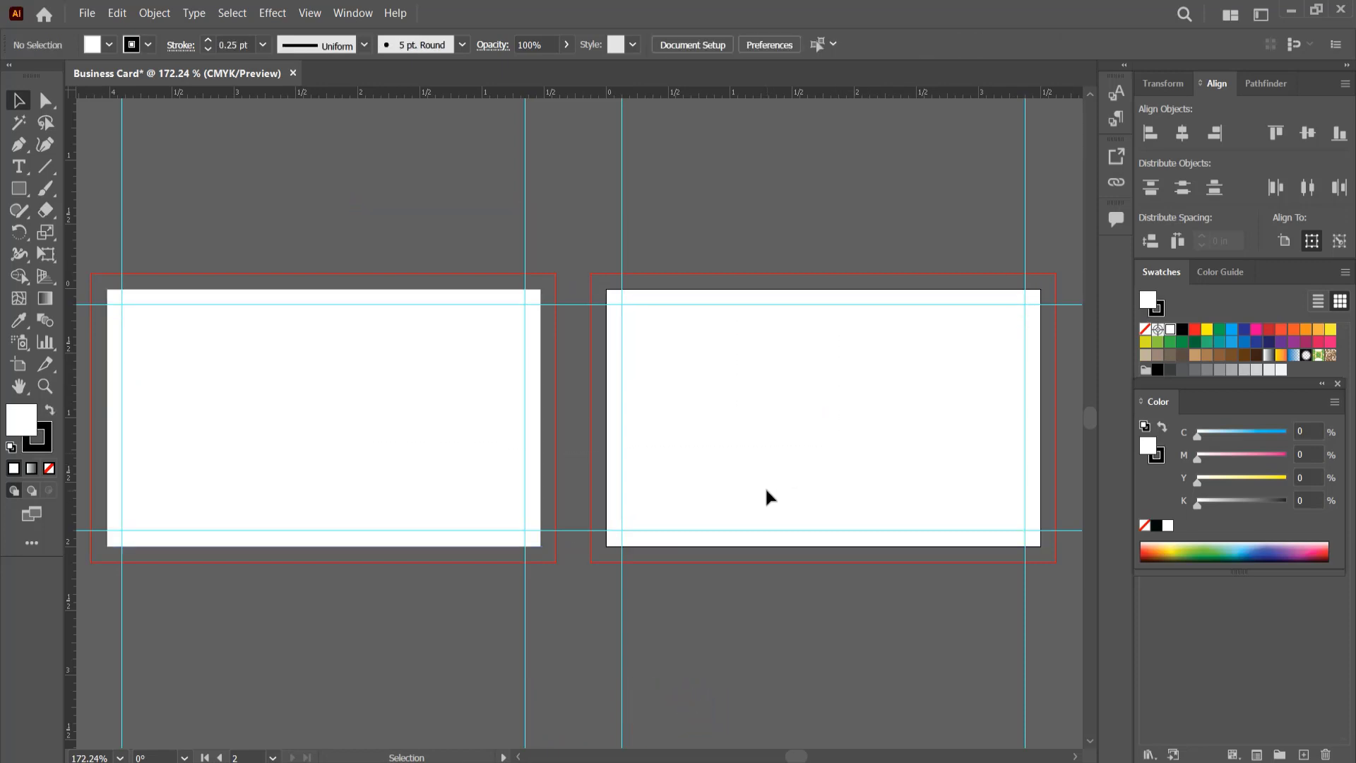
Step: Draw a small white-filled hexagon above the first card with a larger unfilled, white-outlined hexagon around it
drag(19, 189, 88, 253)
drag(279, 196, 305, 221)
click(40, 445)
click(49, 468)
click(25, 407)
click(47, 407)
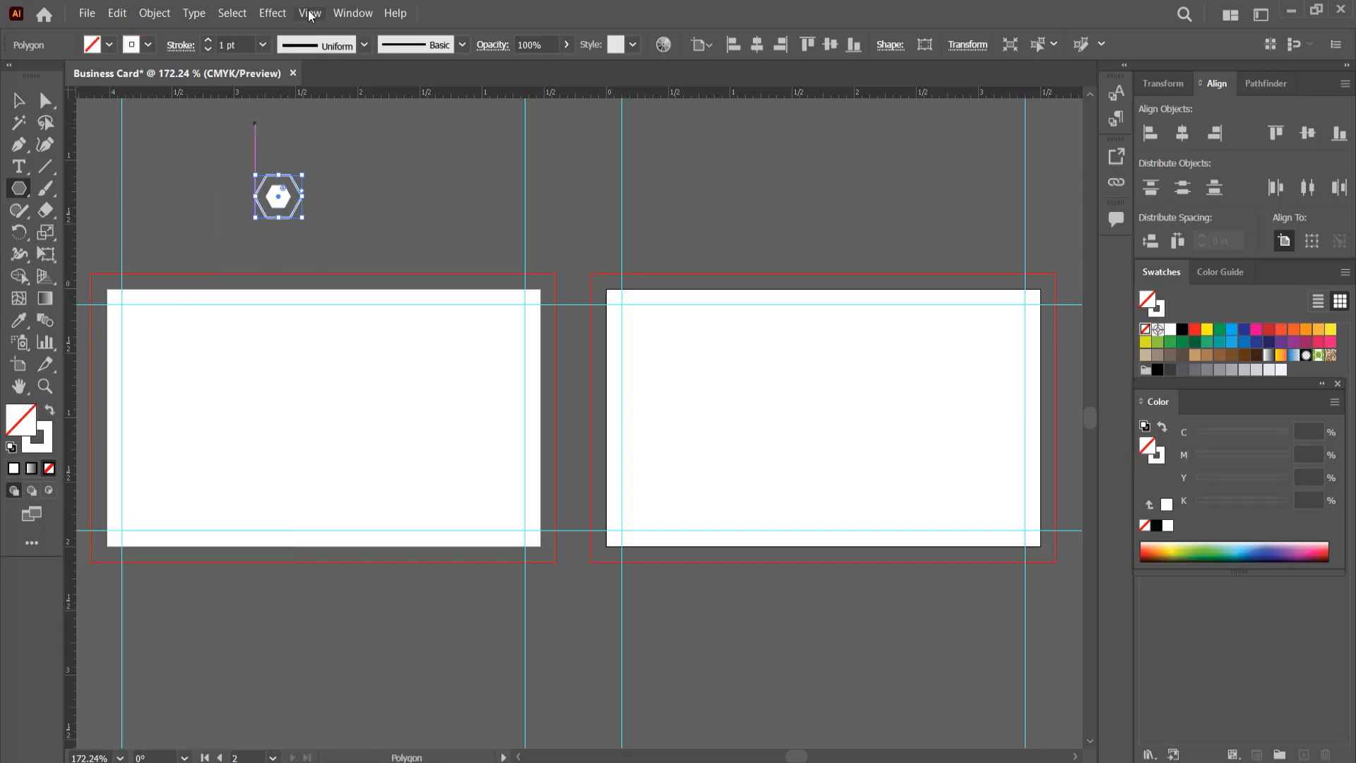
Step: Set the outer hexagon's stroke to 4 pt and slightly enlarge the inner hexagon
click(263, 44)
click(286, 189)
click(19, 101)
click(112, 124)
click(278, 202)
drag(292, 208, 297, 213)
Step: Align the vertical centres of the two hexagons
drag(350, 214, 236, 179)
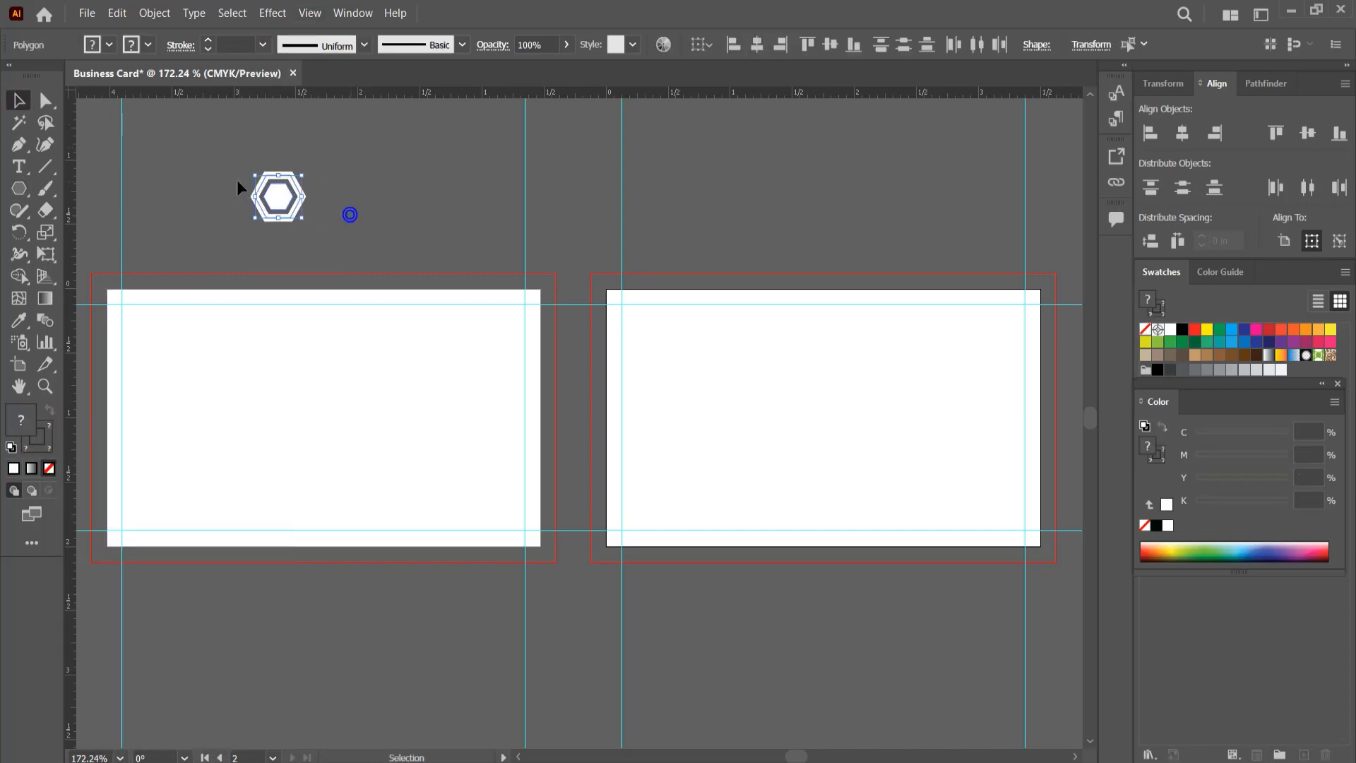
click(828, 51)
click(341, 197)
Step: Add the text COMPANY LOGO directly below the hexagon emblem
click(19, 168)
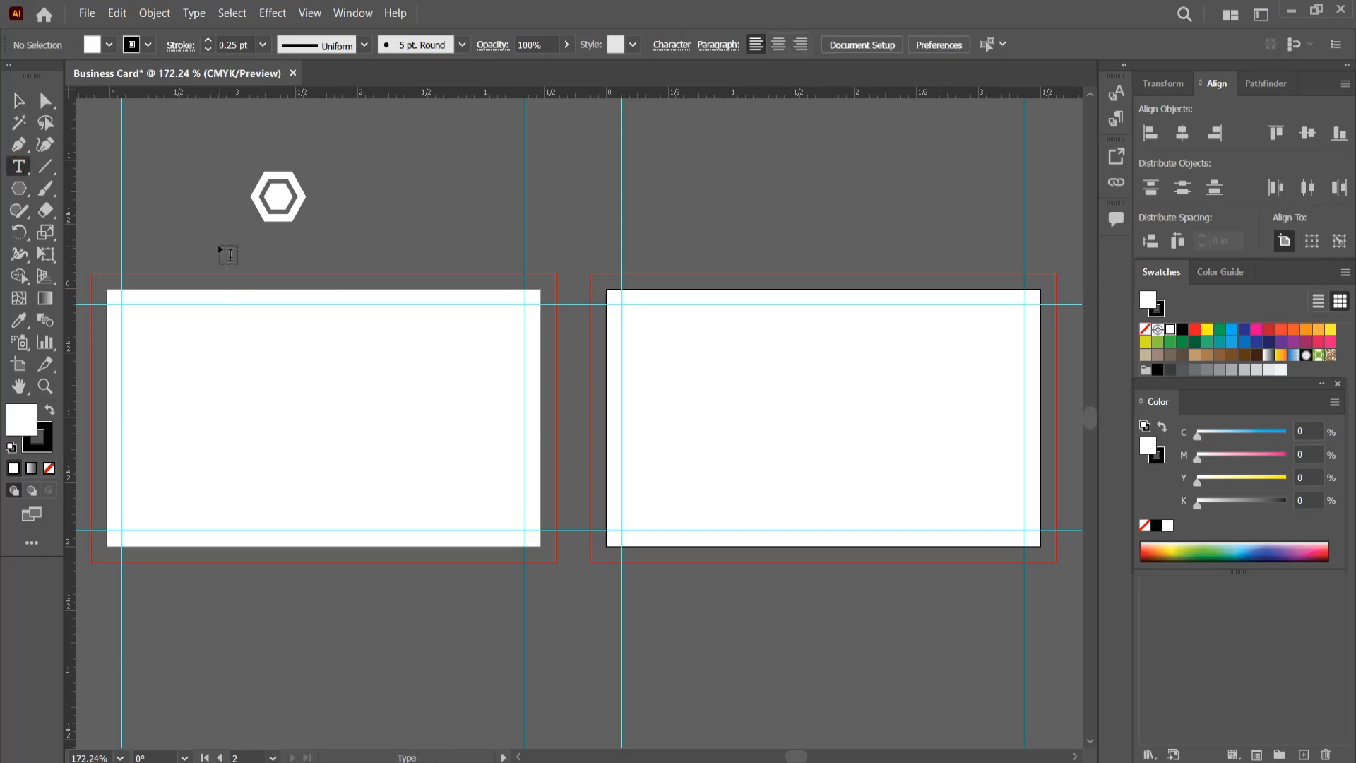
click(219, 245)
text(COMPANY LOGO)
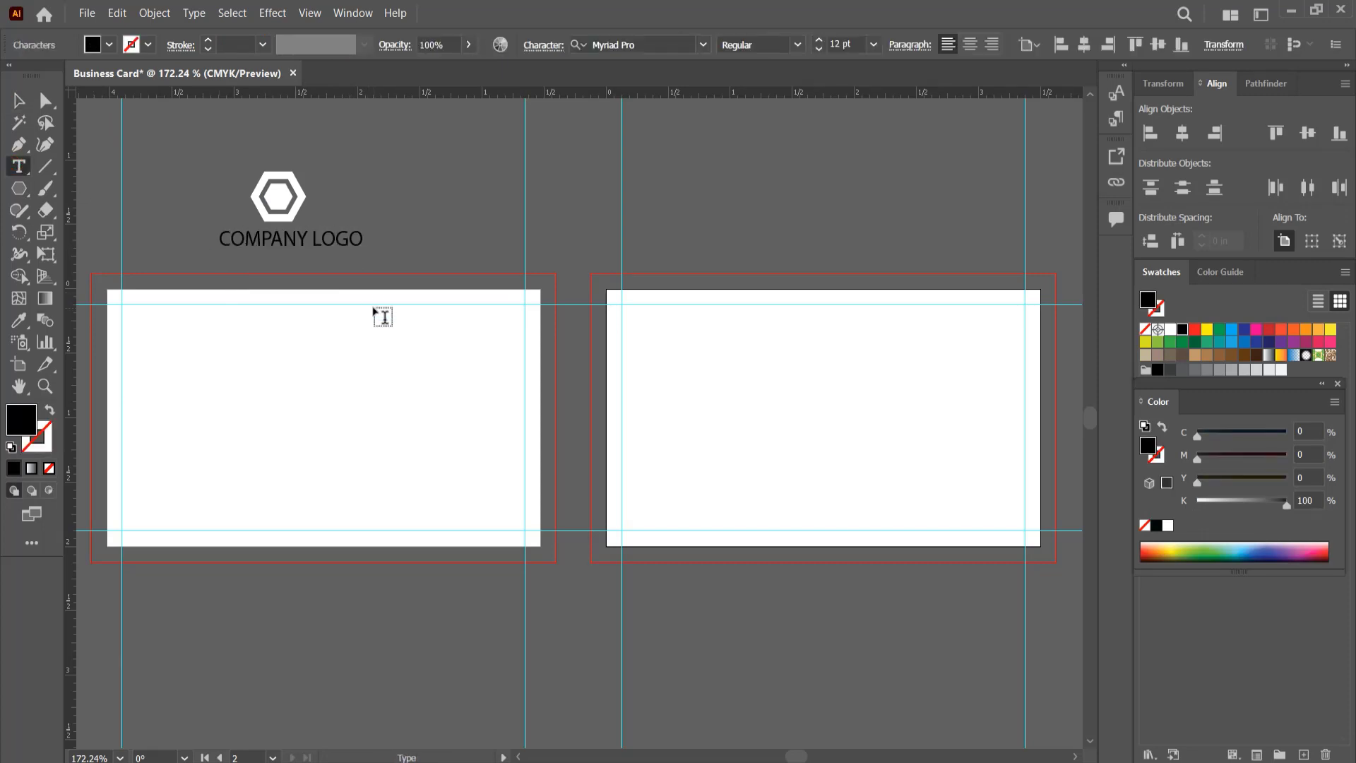
Step: Set the COMPANY LOGO text to Montserrat Bold and give the word LOGO a lighter weight
click(19, 100)
key(ctrl+t)
click(1059, 151)
click(964, 271)
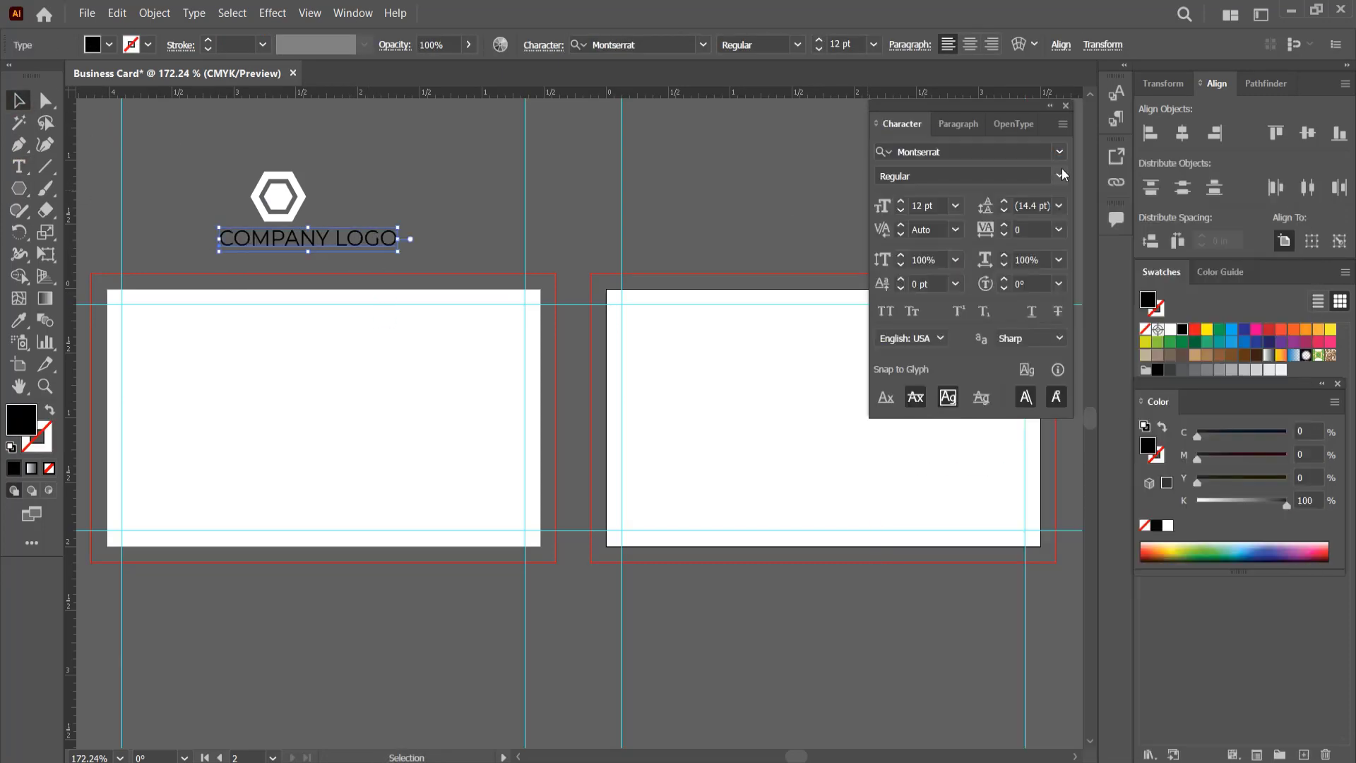
click(1061, 175)
click(912, 436)
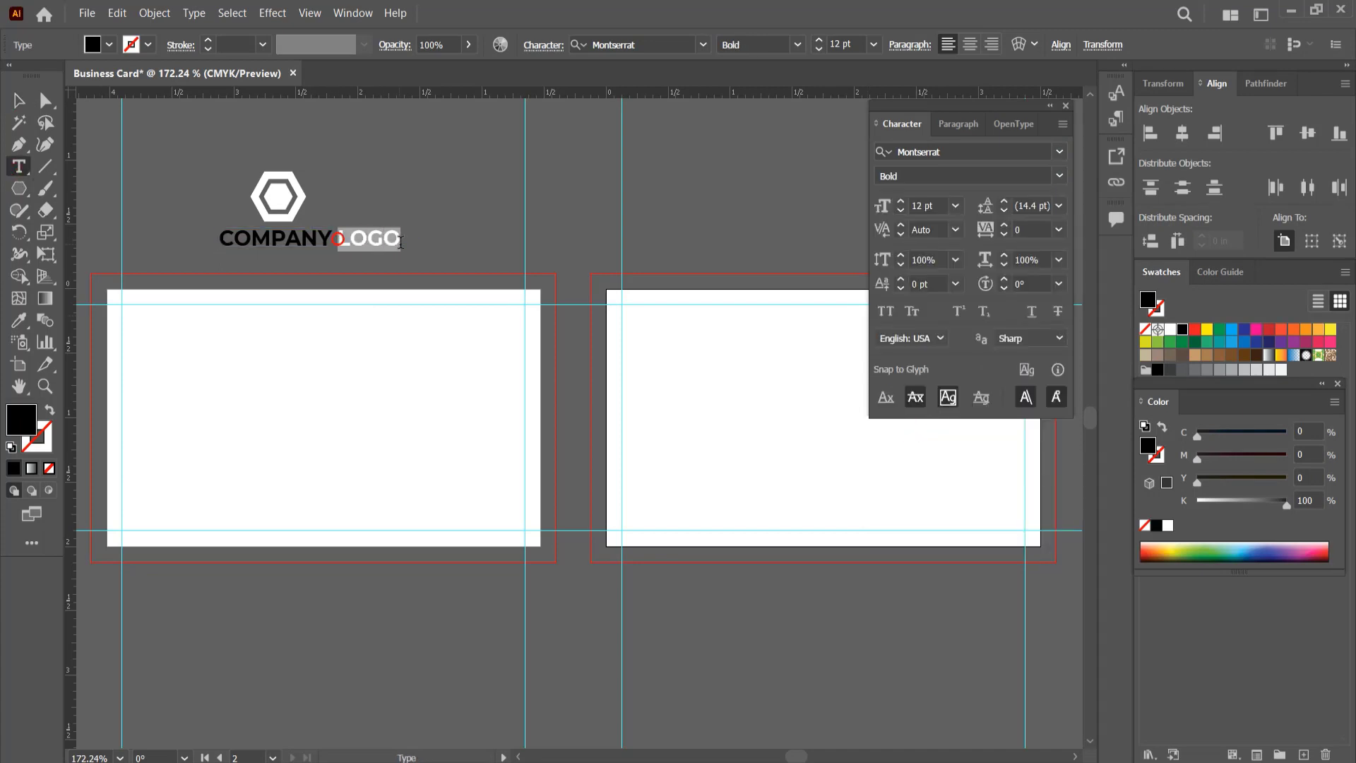
click(1060, 175)
click(911, 284)
key(Escape)
Step: Duplicate the company text just below itself and replace the copy's wording with Graphics Solutions
drag(356, 242, 356, 262)
double_click(337, 263)
key(ctrl+a)
text(Grap)
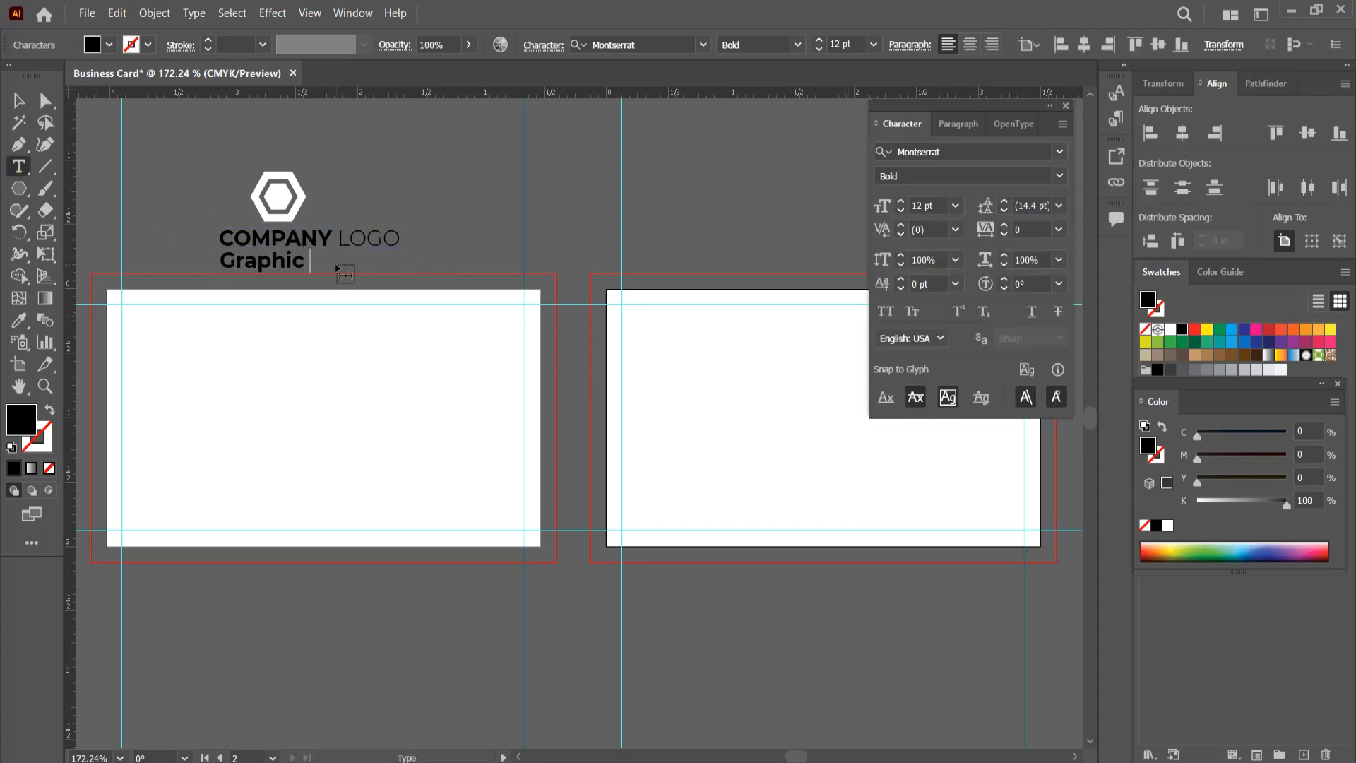
text(hics Solutio)
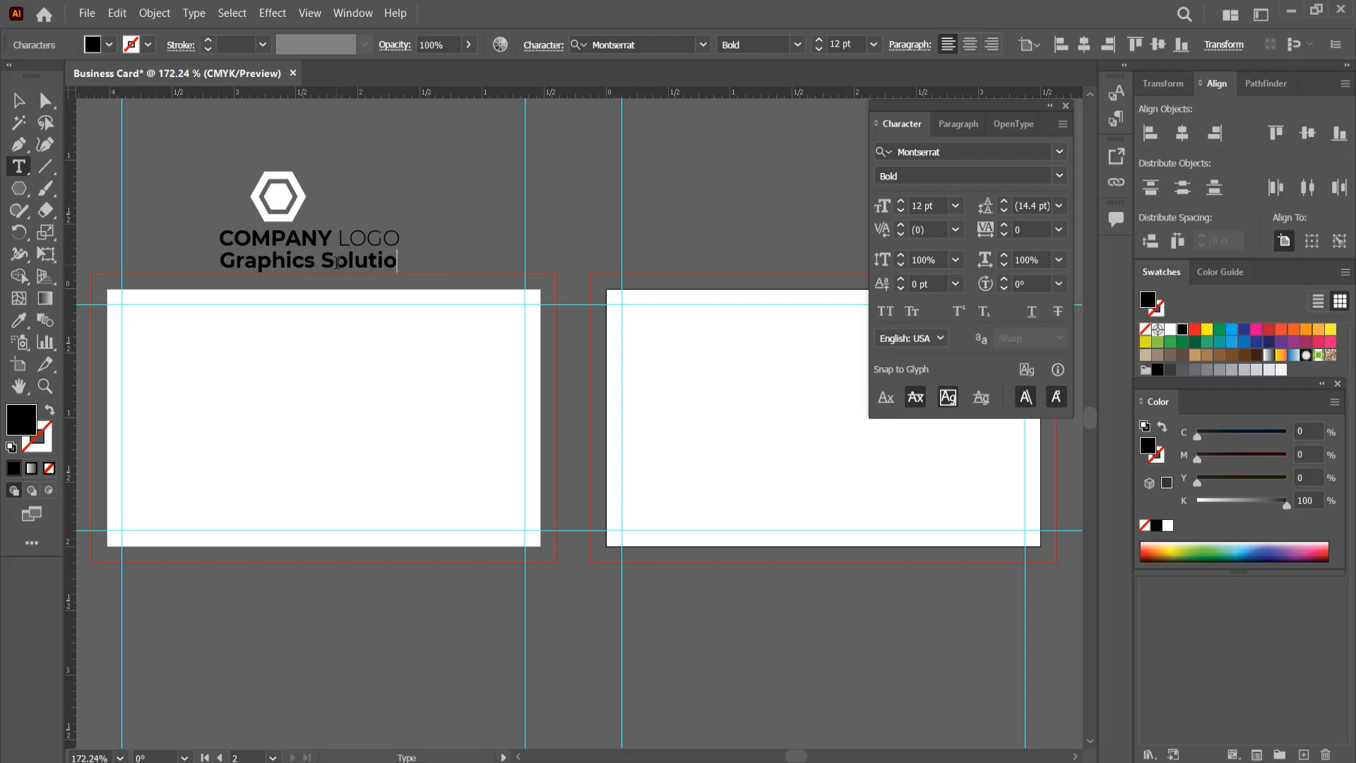
text(ns)
Step: Format the Graphics Solutions tagline as Montserrat Thin, 6 pt, with tracking of 200
click(17, 101)
click(958, 205)
click(976, 249)
click(1060, 180)
click(910, 209)
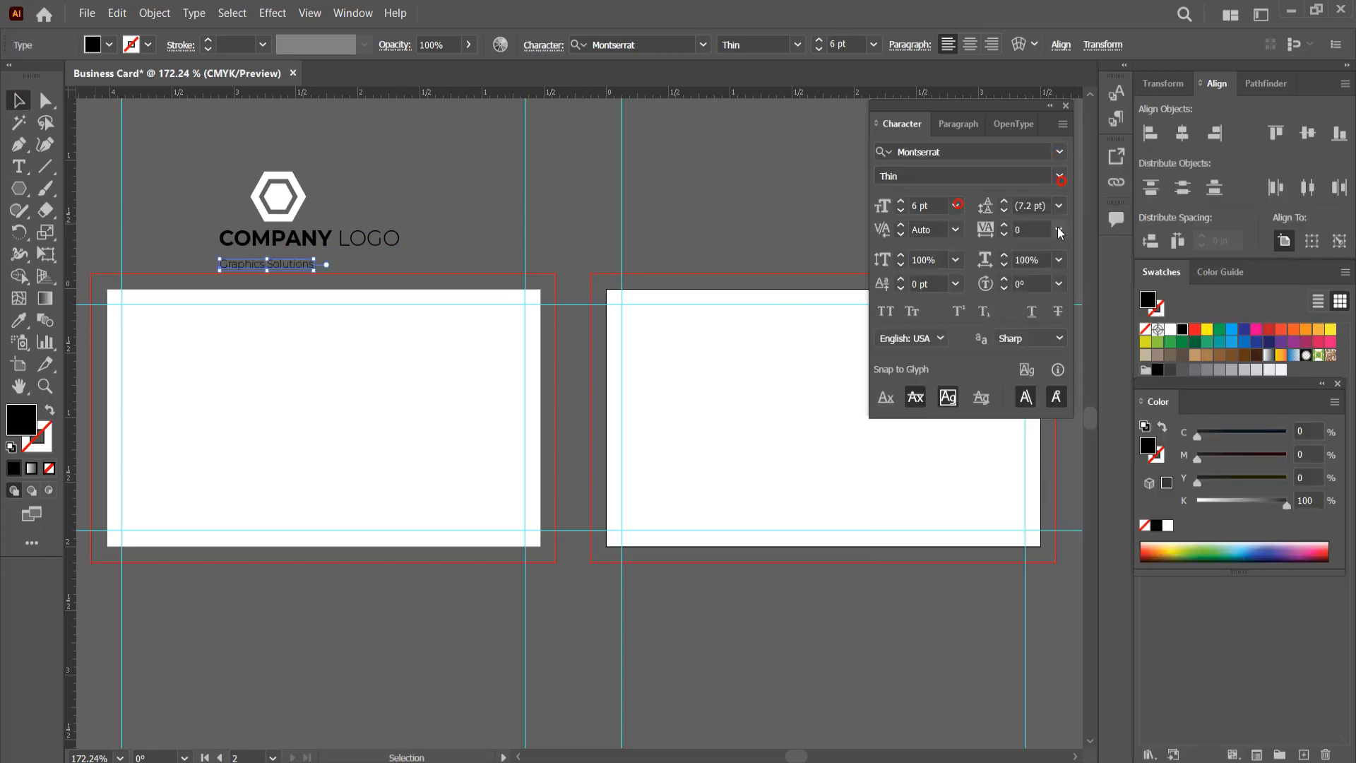
click(1059, 230)
click(1069, 434)
Step: Centre the tagline horizontally under the COMPANY LOGO text and group the two text lines
shift+click(347, 235)
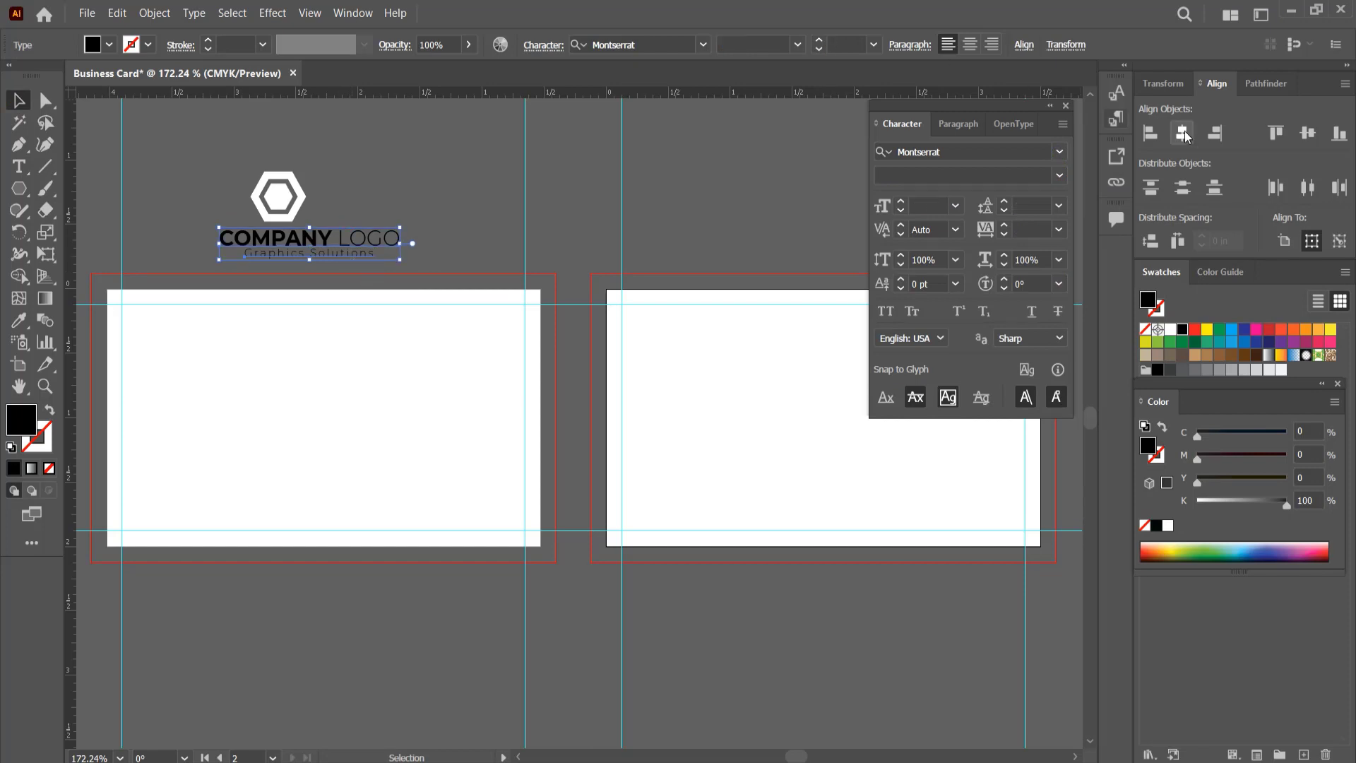
click(1182, 133)
drag(368, 192, 348, 252)
key(ctrl+g)
Step: Ungroup the hexagons and recolour them so the emblem is solid green with a white-outlined hexagon inside
click(284, 198)
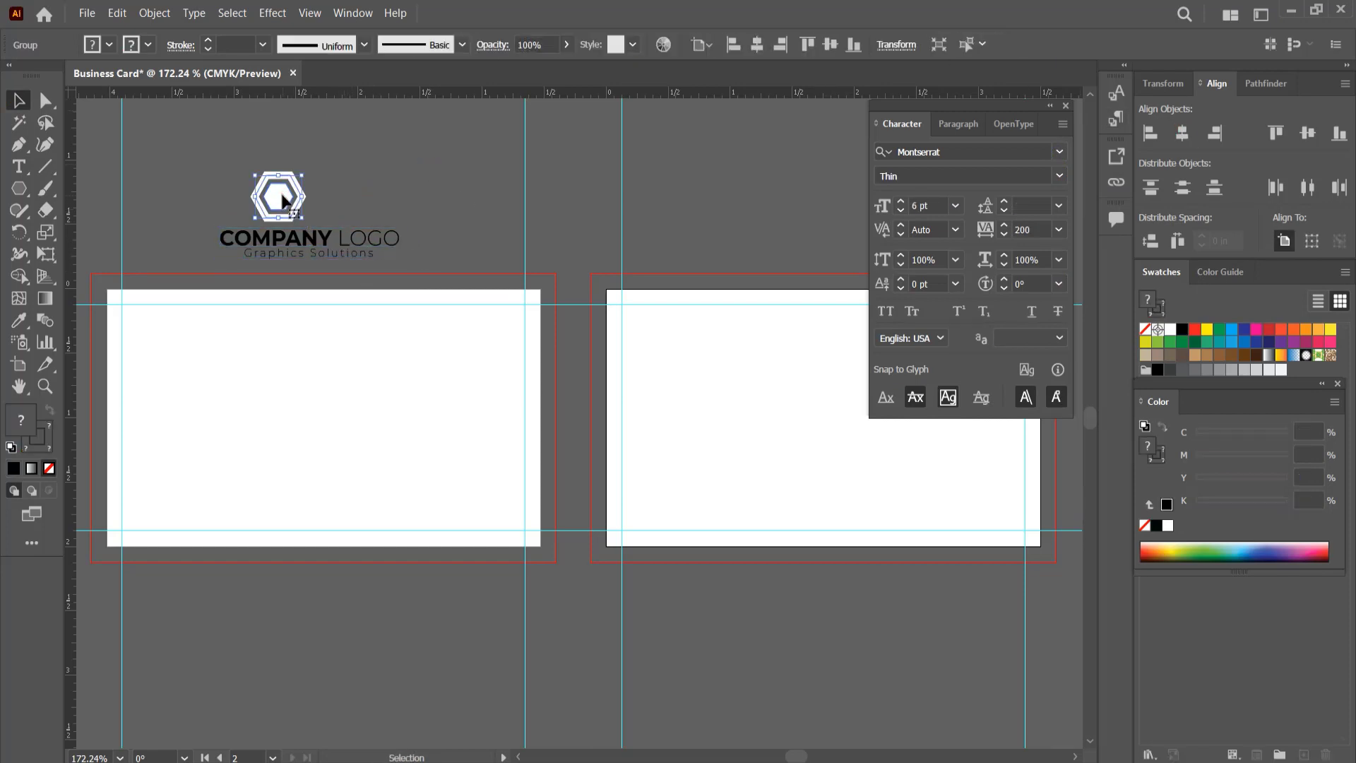
click(1220, 331)
right_click(268, 188)
click(311, 321)
click(367, 201)
click(301, 194)
click(49, 409)
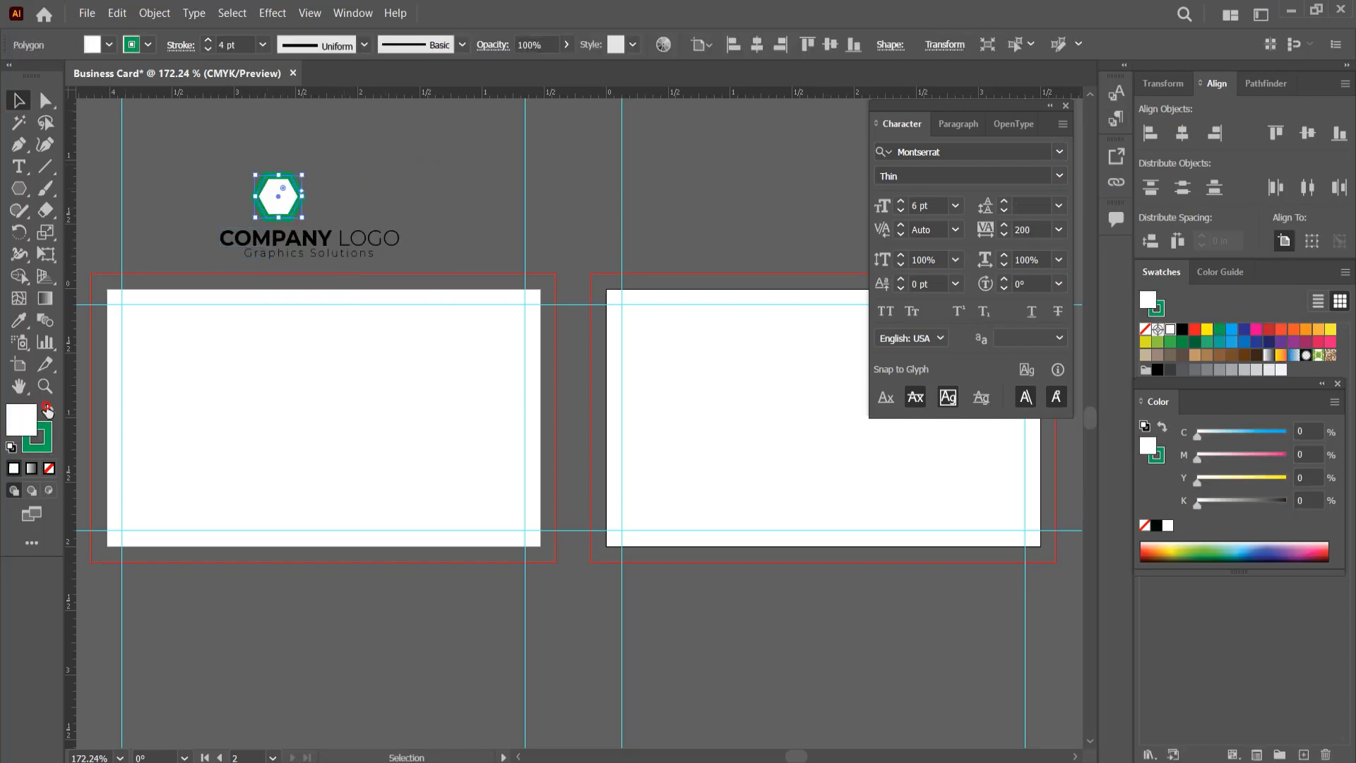
click(49, 468)
click(46, 445)
Step: Group the emblem's hexagons and nudge the emblem right above the company text
mouse_move(249, 152)
mouse_down()
mouse_move(303, 208)
mouse_move(227, 348)
mouse_up()
key(ctrl+g)
key(Right)
key(Right)
key(Right)
key(Right)
key(Right)
key(Right)
key(Right)
key(Right)
key(Right)
key(Right)
key(Right)
Step: Group the emblem with the company text and scale the logo to about 0.99 by 0.44 in on the first card
click(367, 234)
shift+click(298, 198)
key(ctrl+g)
click(433, 218)
drag(316, 408, 280, 398)
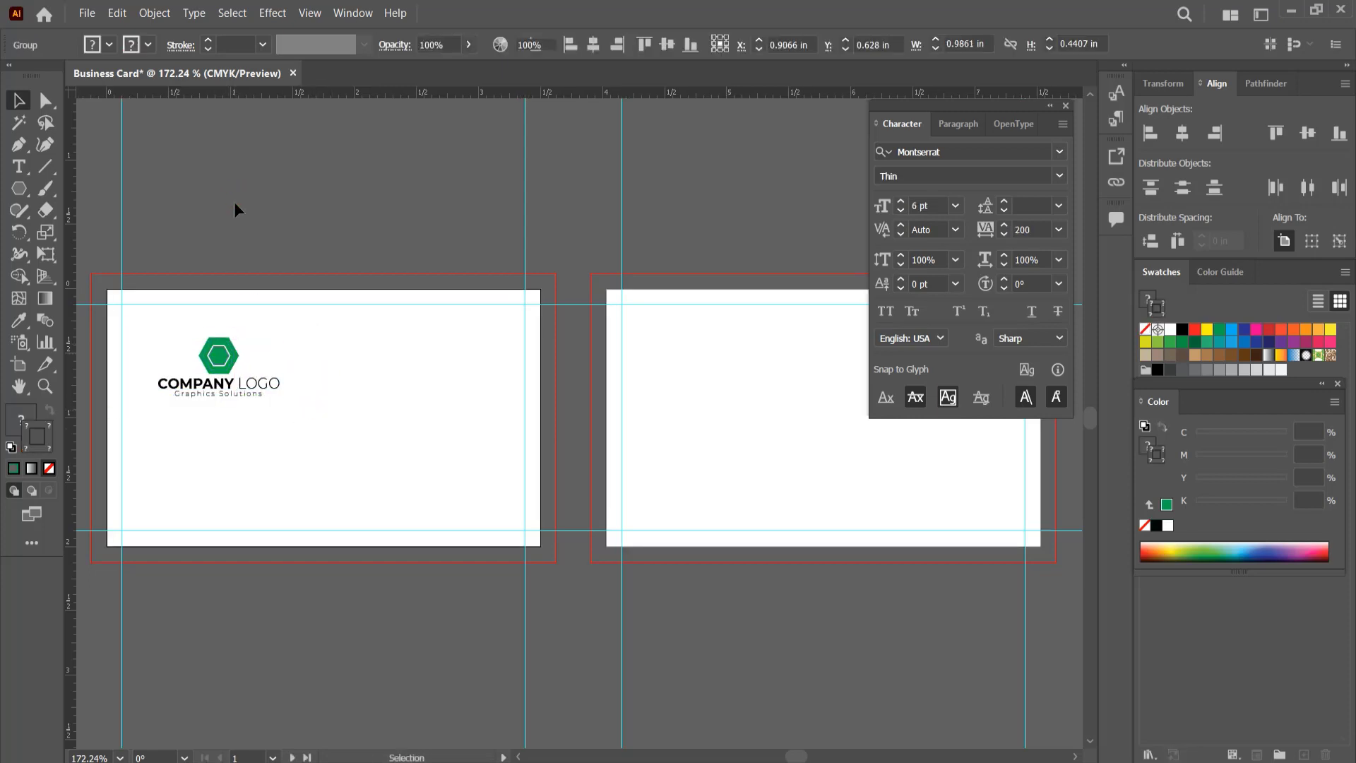
Step: Draw a white rectangle without an outline covering the whole first card out to its bleed edges
drag(211, 310, 9, 192)
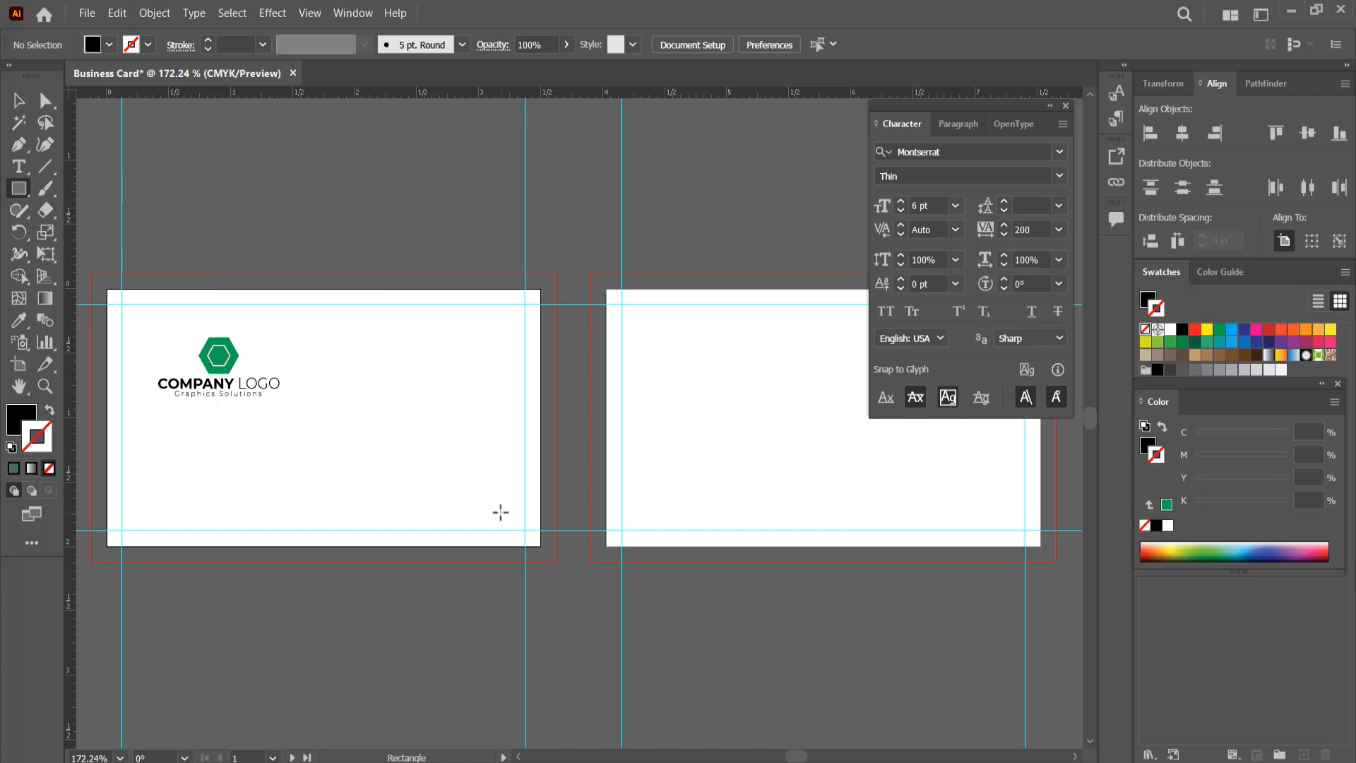
drag(92, 273, 556, 563)
click(1170, 329)
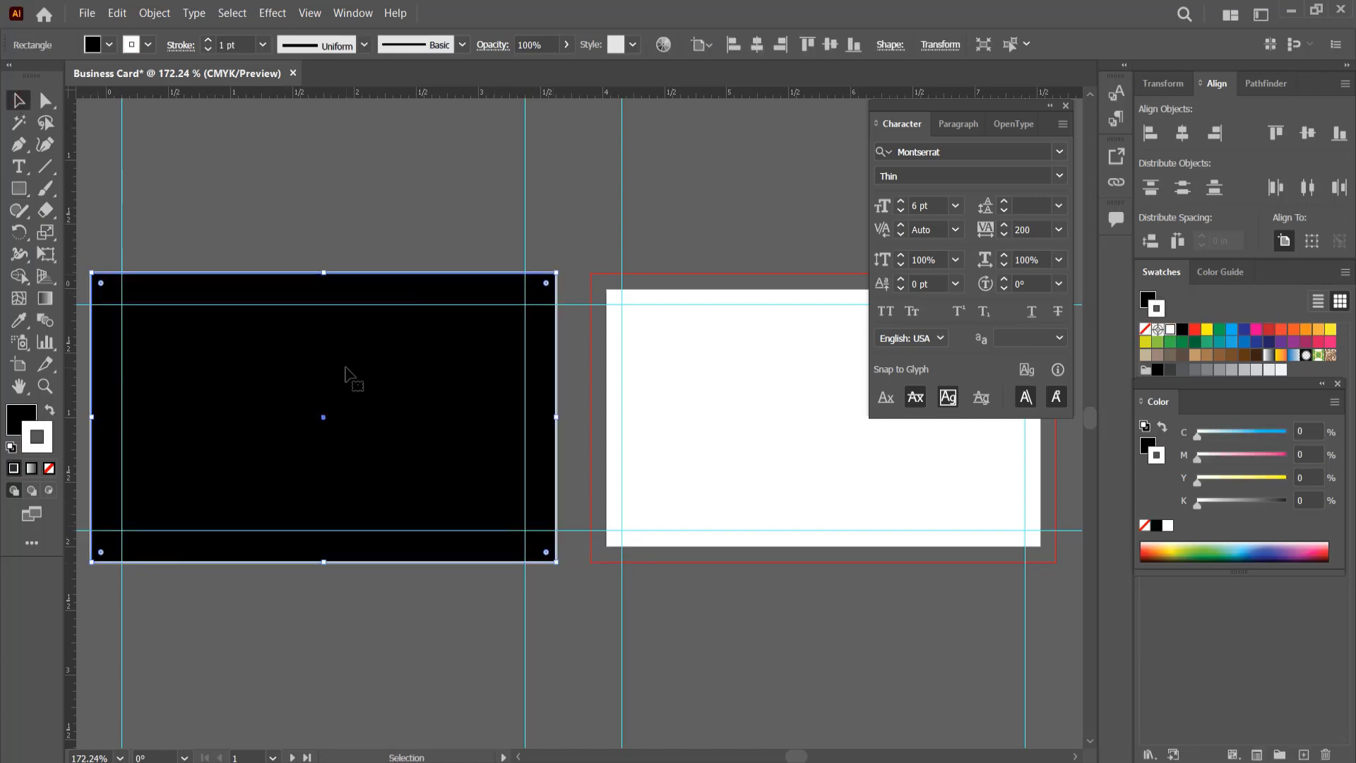
click(16, 416)
click(49, 468)
click(49, 411)
Step: Send the white background rectangle to the back, behind the logo
right_click(375, 340)
mouse_move(452, 629)
click(623, 682)
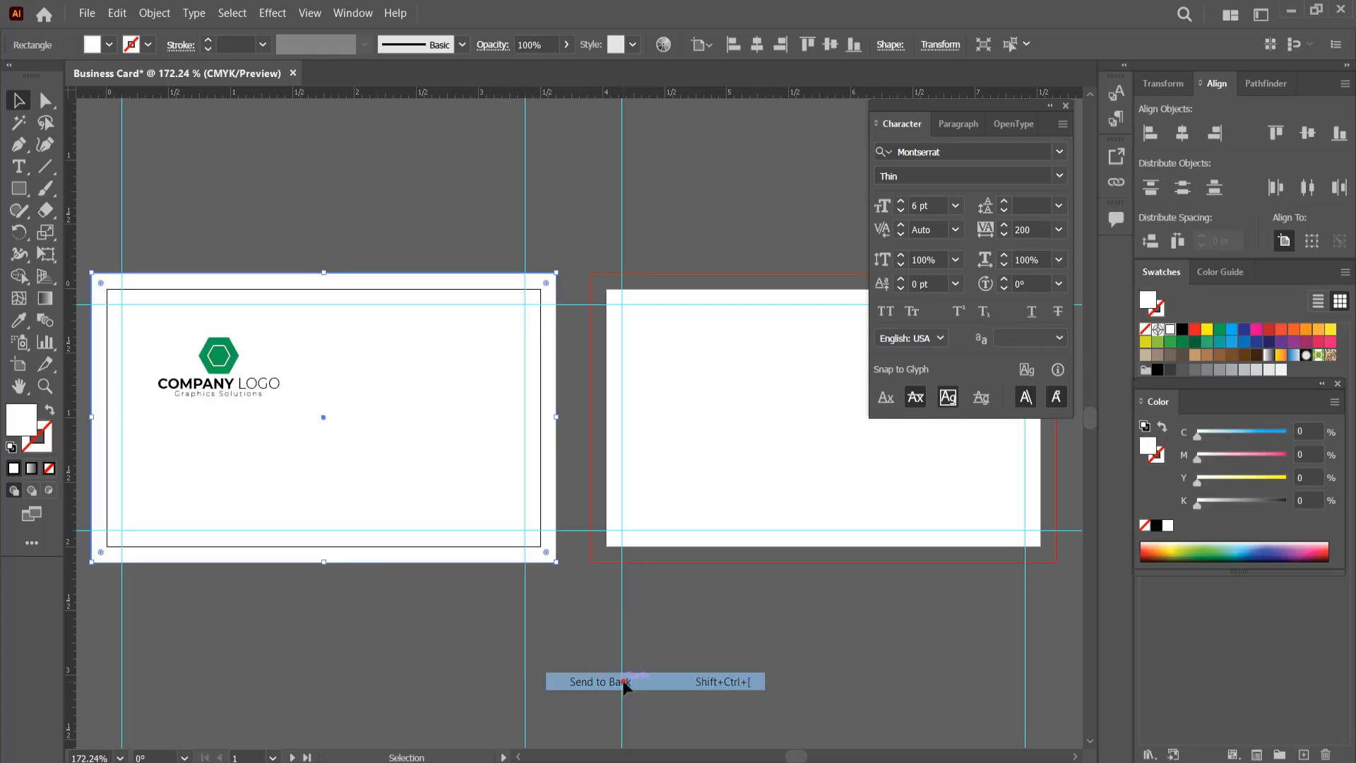
click(550, 684)
Step: Draw a 90% black rectangle over the right half of the first card, extending to the bleed edges
key(m)
drag(337, 272, 556, 562)
drag(336, 417, 319, 418)
click(1172, 369)
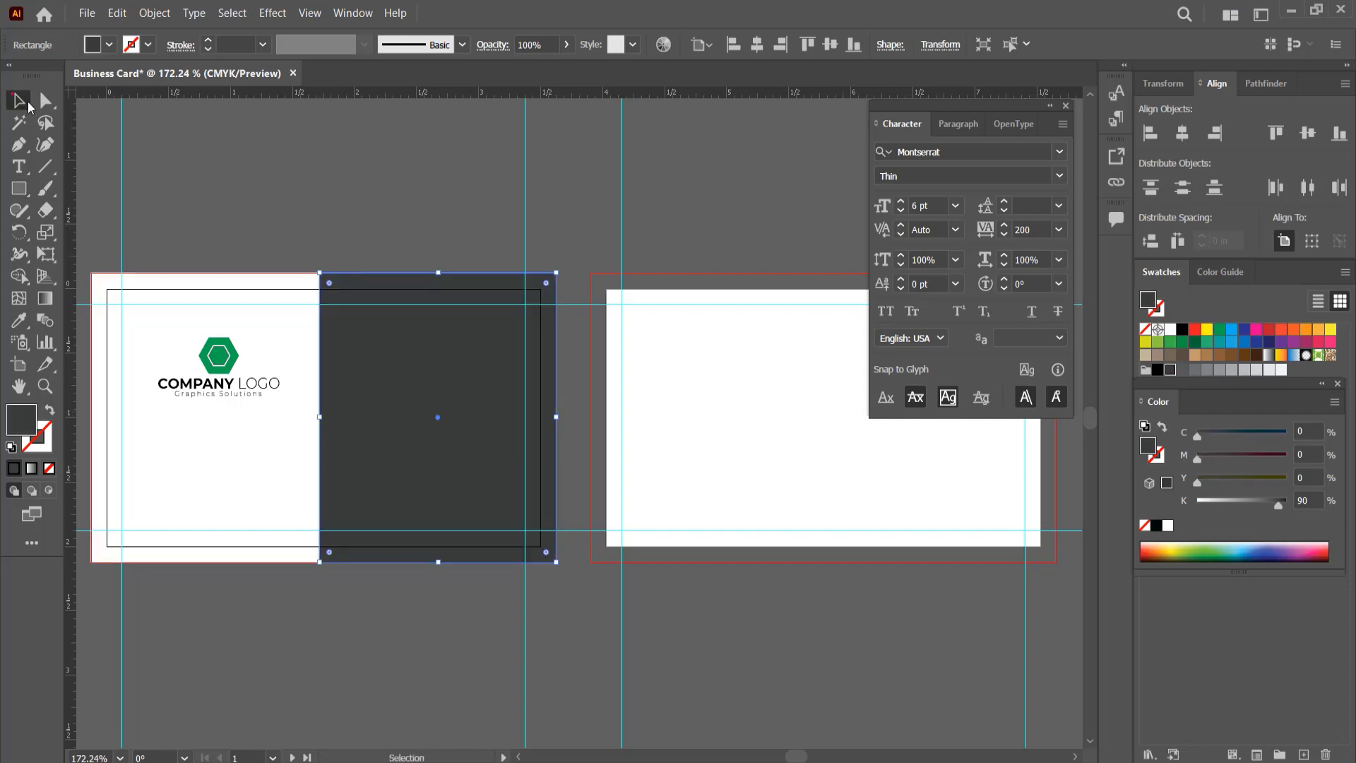
key(ctrl+shift+a)
Step: Draw a full-height vertical line beside the dark panel's left edge with a 3 pt green stroke
click(44, 166)
drag(311, 272, 308, 554)
key(v)
key(shift+x)
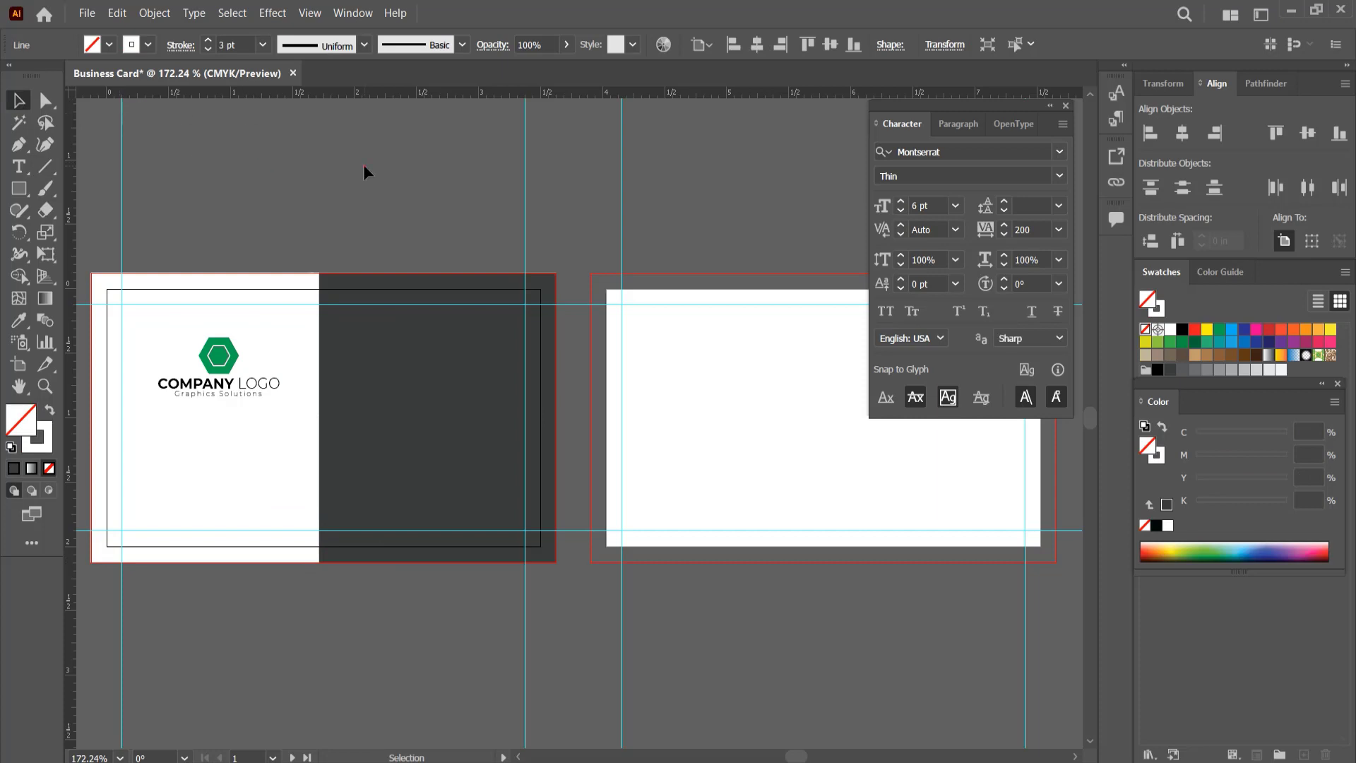
click(262, 44)
click(284, 167)
click(1219, 330)
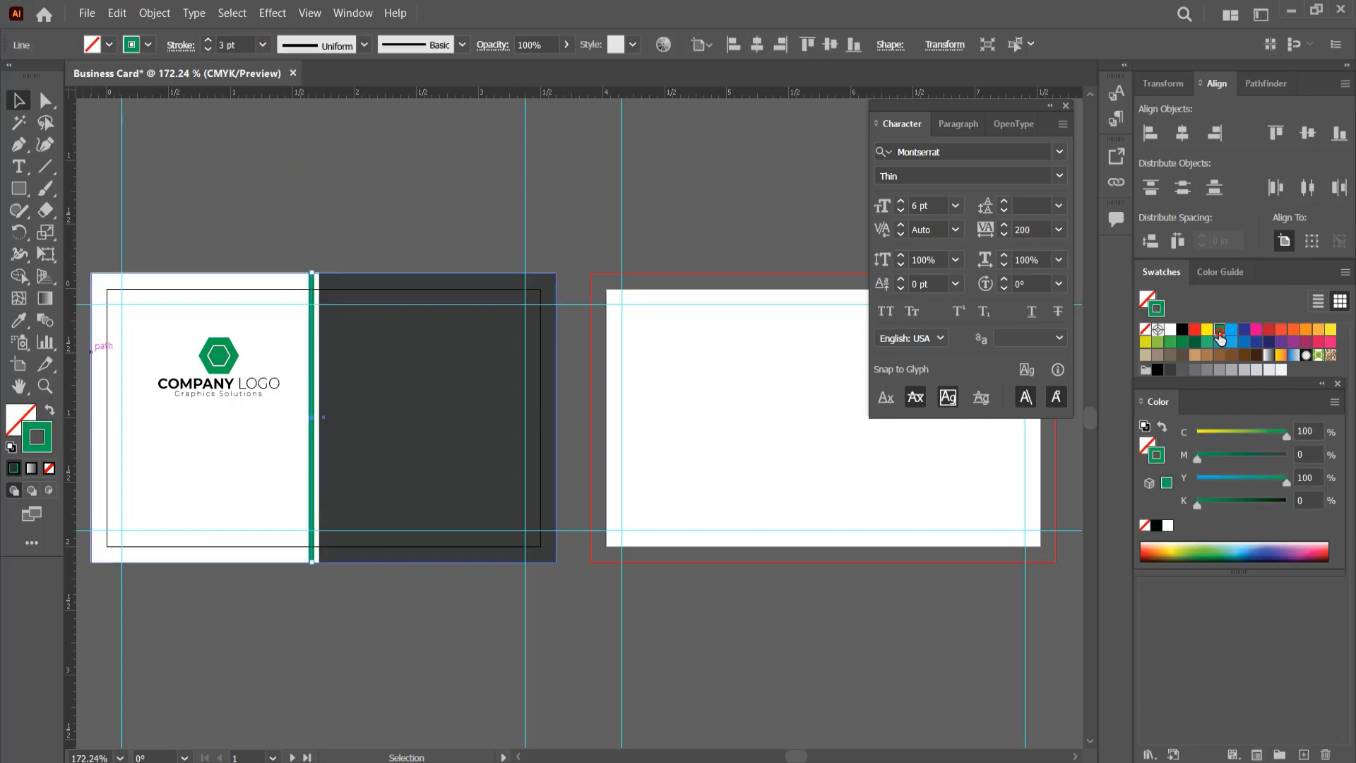
Step: Duplicate the green line against the dark panel's edge and nudge the lines closer together
scroll(290, 402, up, 4)
drag(388, 475, 336, 412)
scroll(352, 445, down, 3)
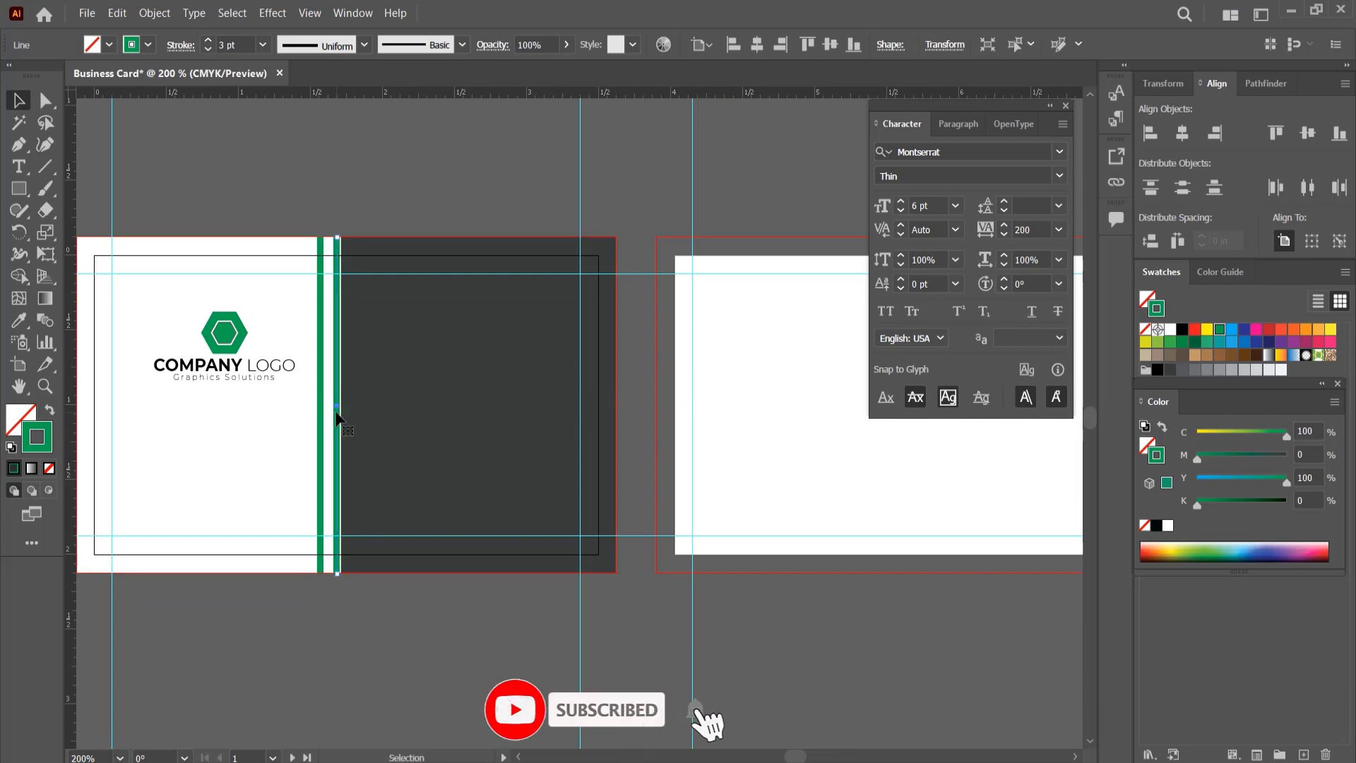
scroll(338, 414, up, 4)
key(Right)
click(264, 425)
key(Right)
key(Right)
key(Right)
key(Right)
key(Right)
key(Left)
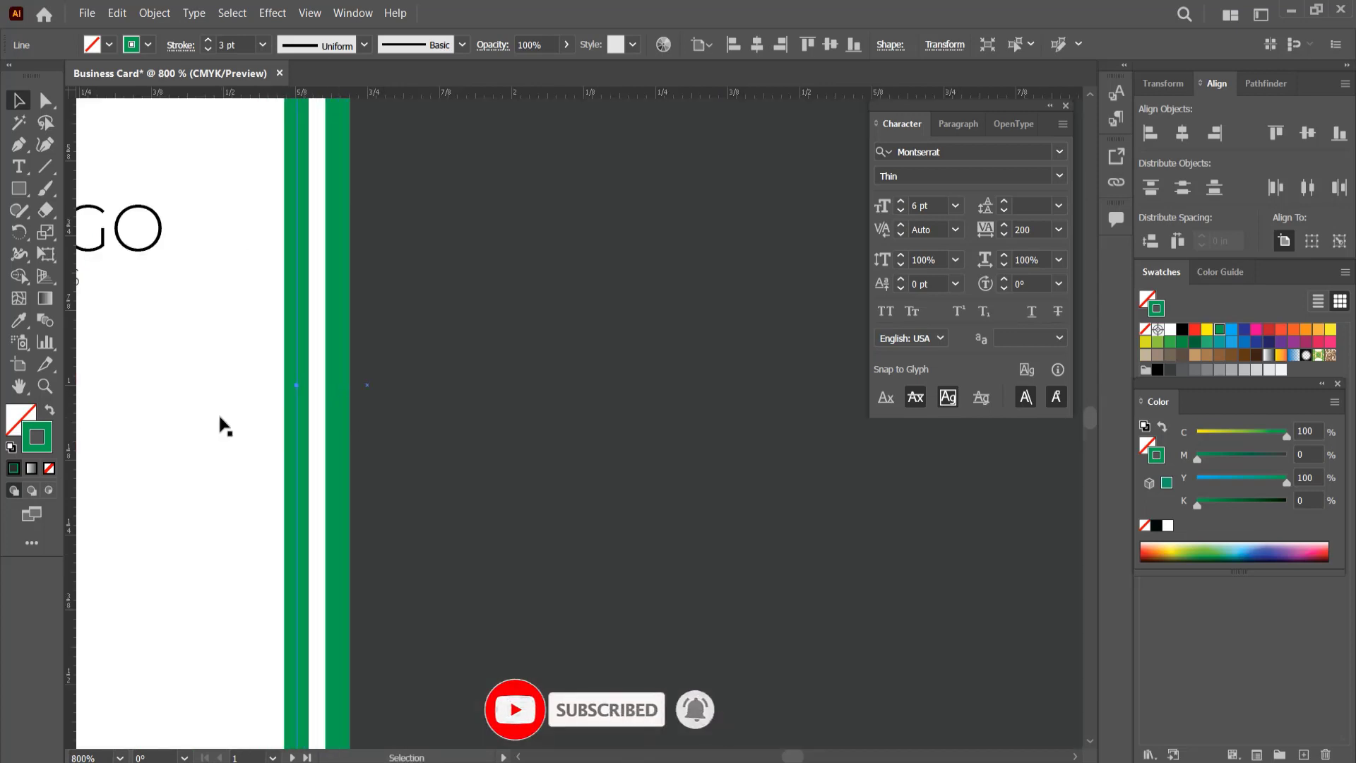
Step: Reduce the stroke weight of both green lines to 2 pt
scroll(339, 413, down, 5)
click(460, 482)
click(333, 363)
shift+click(340, 361)
click(263, 44)
click(285, 145)
click(339, 240)
Step: Fine-tune the position of the green lines along the dark panel's edge
scroll(336, 413, up, 3)
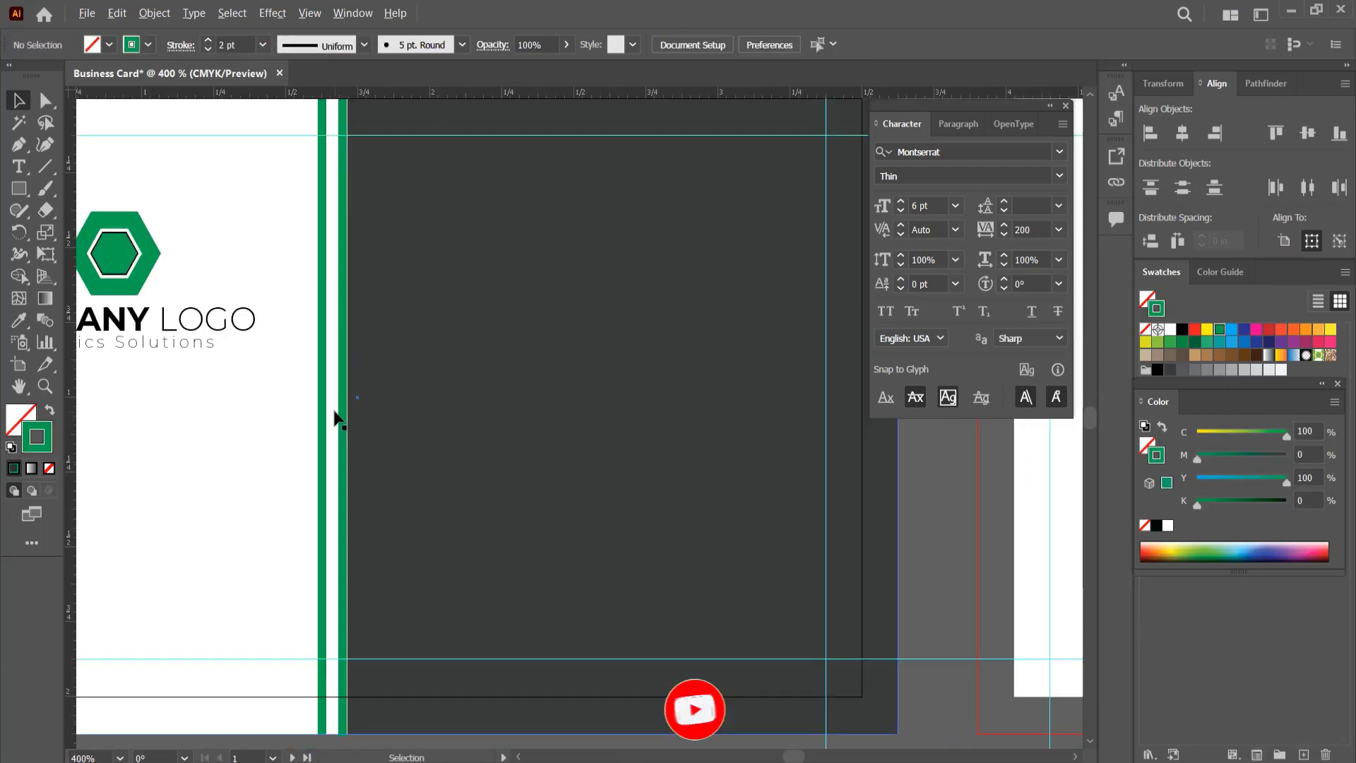
scroll(338, 419, up, 3)
click(359, 424)
drag(370, 375, 322, 380)
Step: Copy the white background rectangle onto the second card and fill it with 90% black without an outline
scroll(492, 426, down, 6)
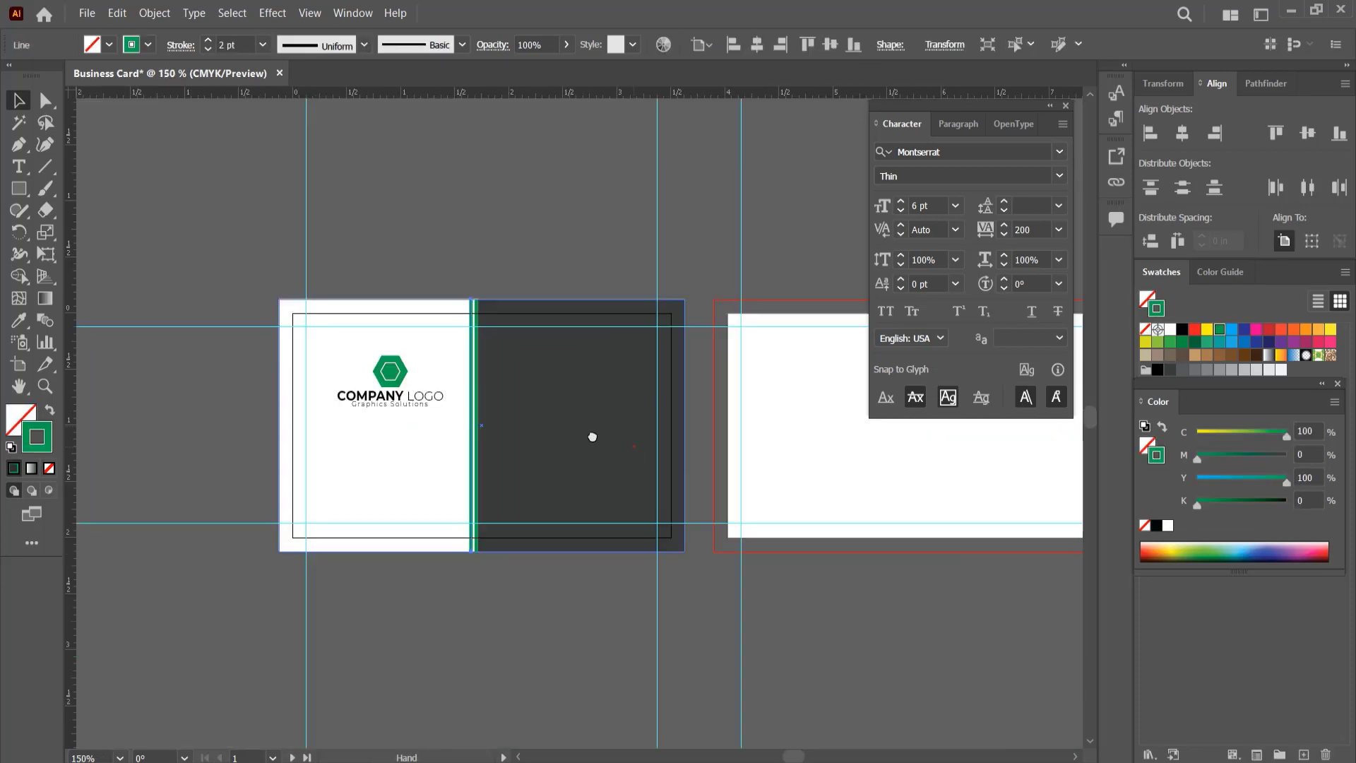
drag(590, 436, 440, 433)
mouse_move(255, 476)
mouse_down()
mouse_move(379, 517)
mouse_move(724, 486)
mouse_move(702, 452)
mouse_up()
click(1169, 370)
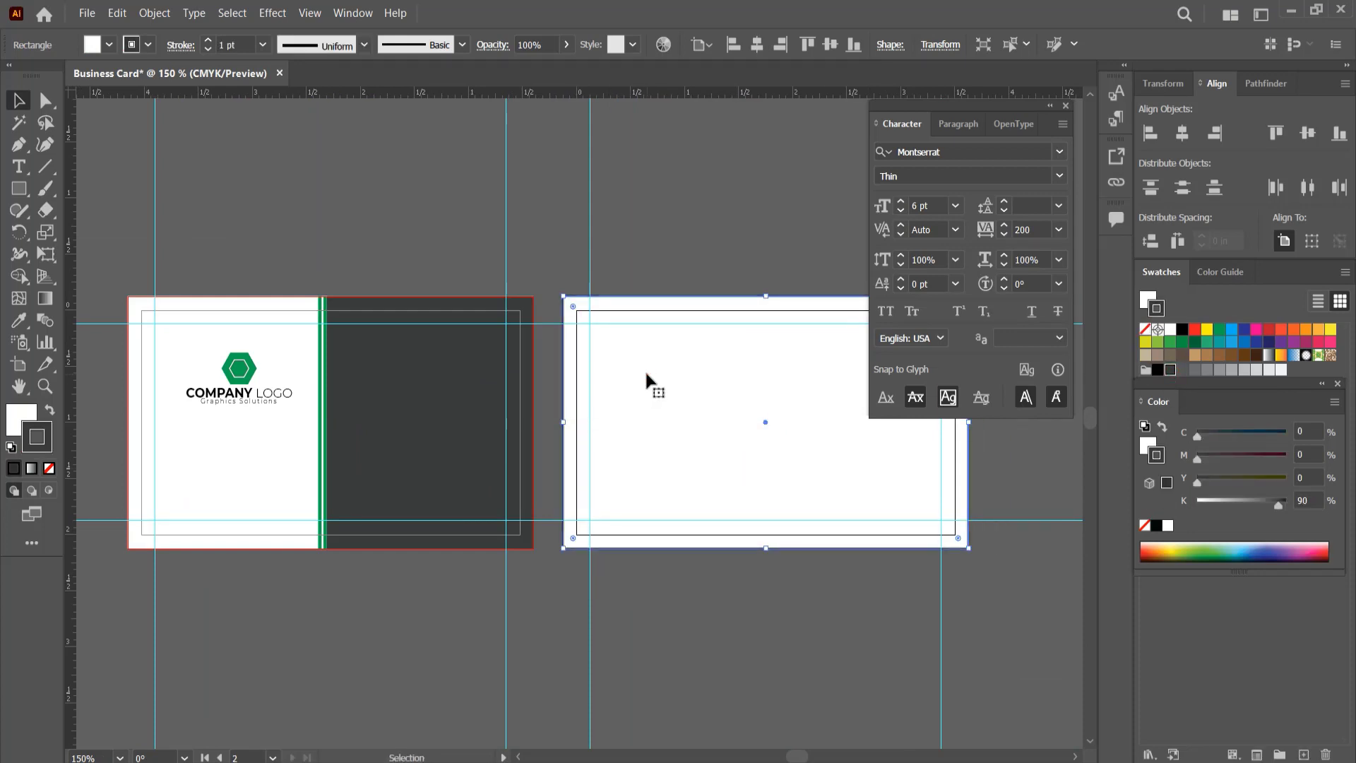
click(20, 415)
click(48, 468)
click(49, 409)
click(591, 180)
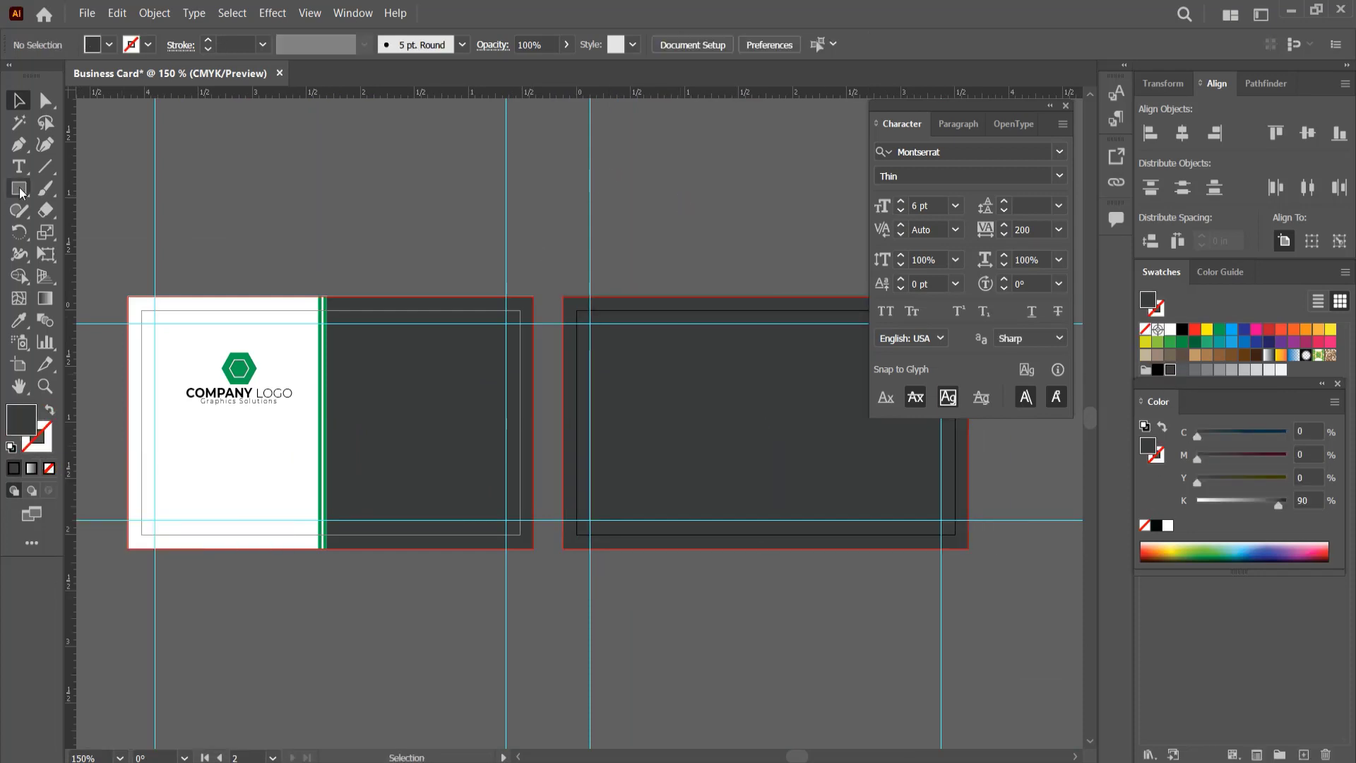
Step: Draw a white band without an outline across the full width of the second card's lower part, reaching the bleed
drag(563, 471, 968, 548)
click(1170, 330)
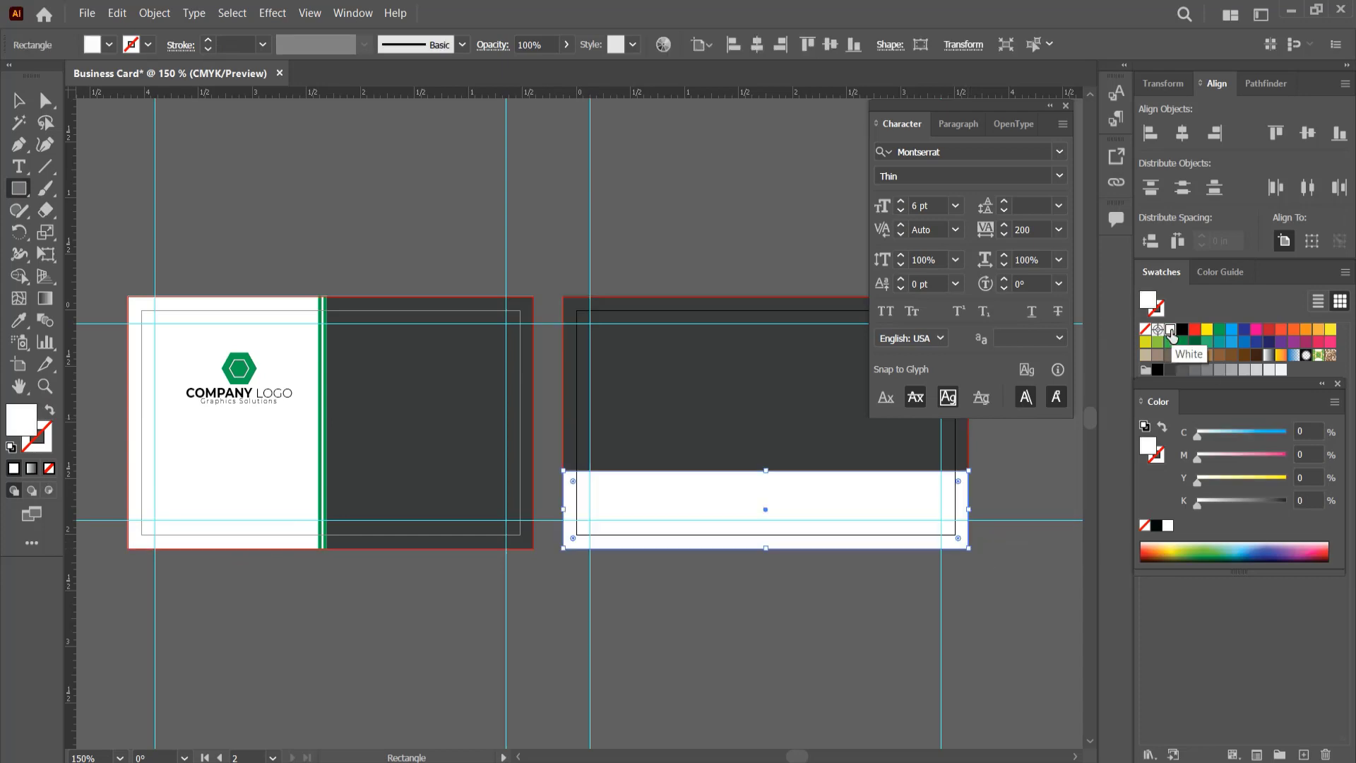
click(21, 101)
click(437, 190)
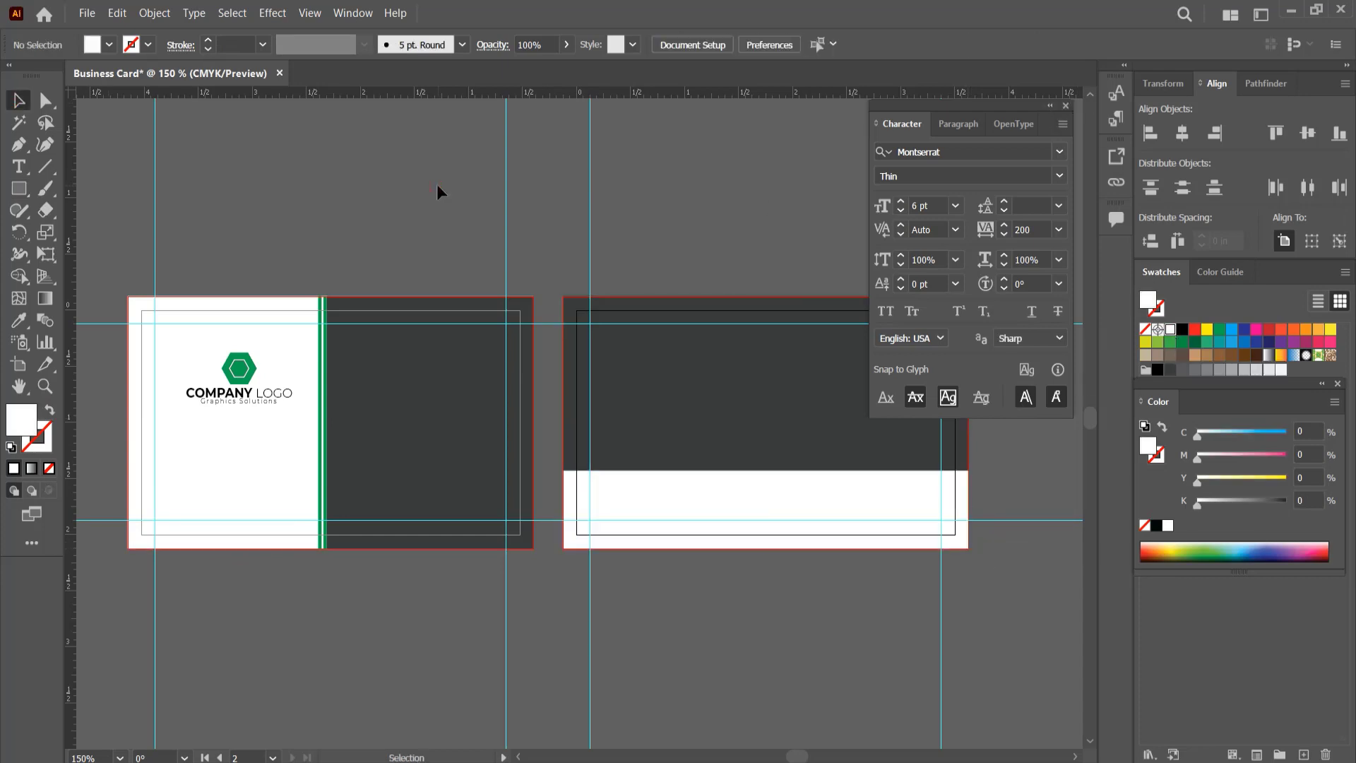
Step: Copy the logo onto the second card's dark area and turn the copy's company text white
click(240, 387)
drag(233, 377, 783, 403)
right_click(791, 392)
click(871, 524)
click(788, 418)
click(1171, 331)
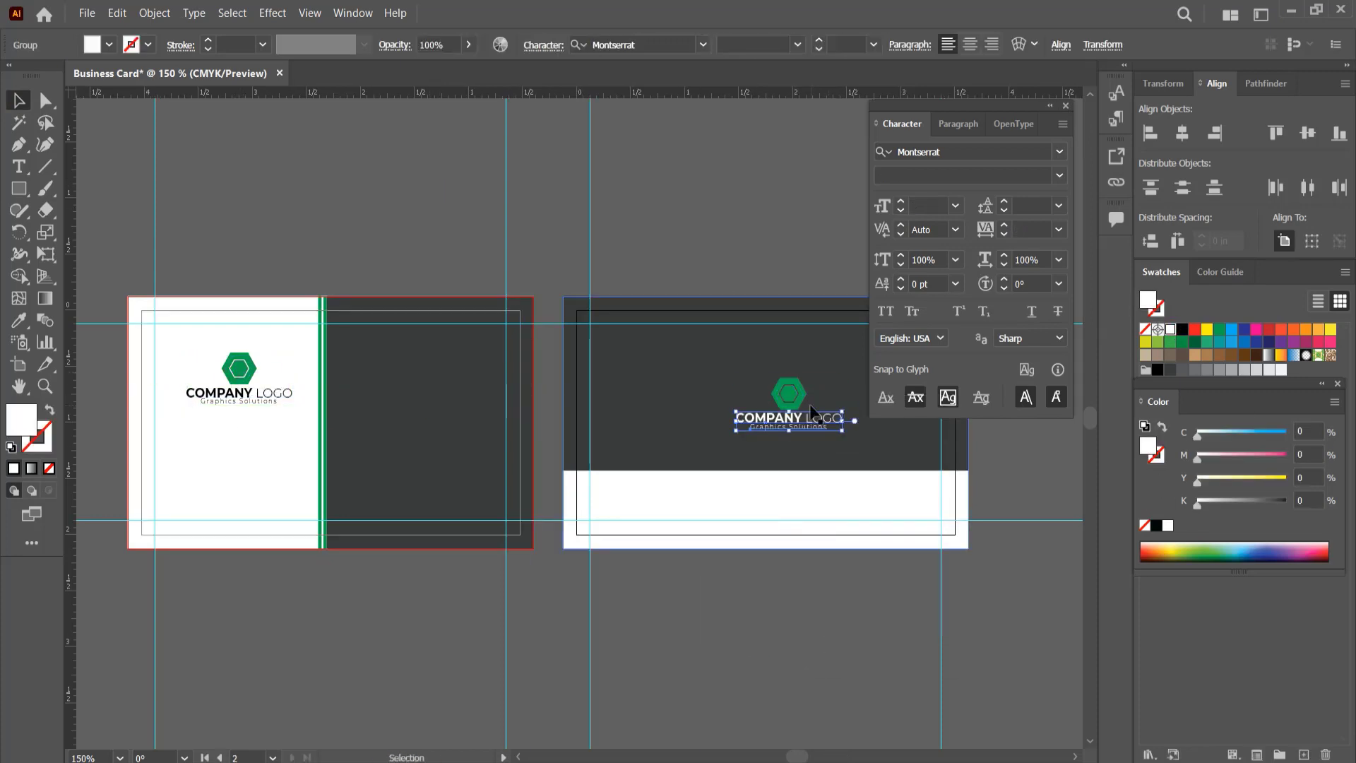
Step: Group the copied emblem and text and centre them horizontally and vertically on the second card
shift+click(797, 395)
key(ctrl+g)
click(592, 45)
click(666, 46)
click(694, 221)
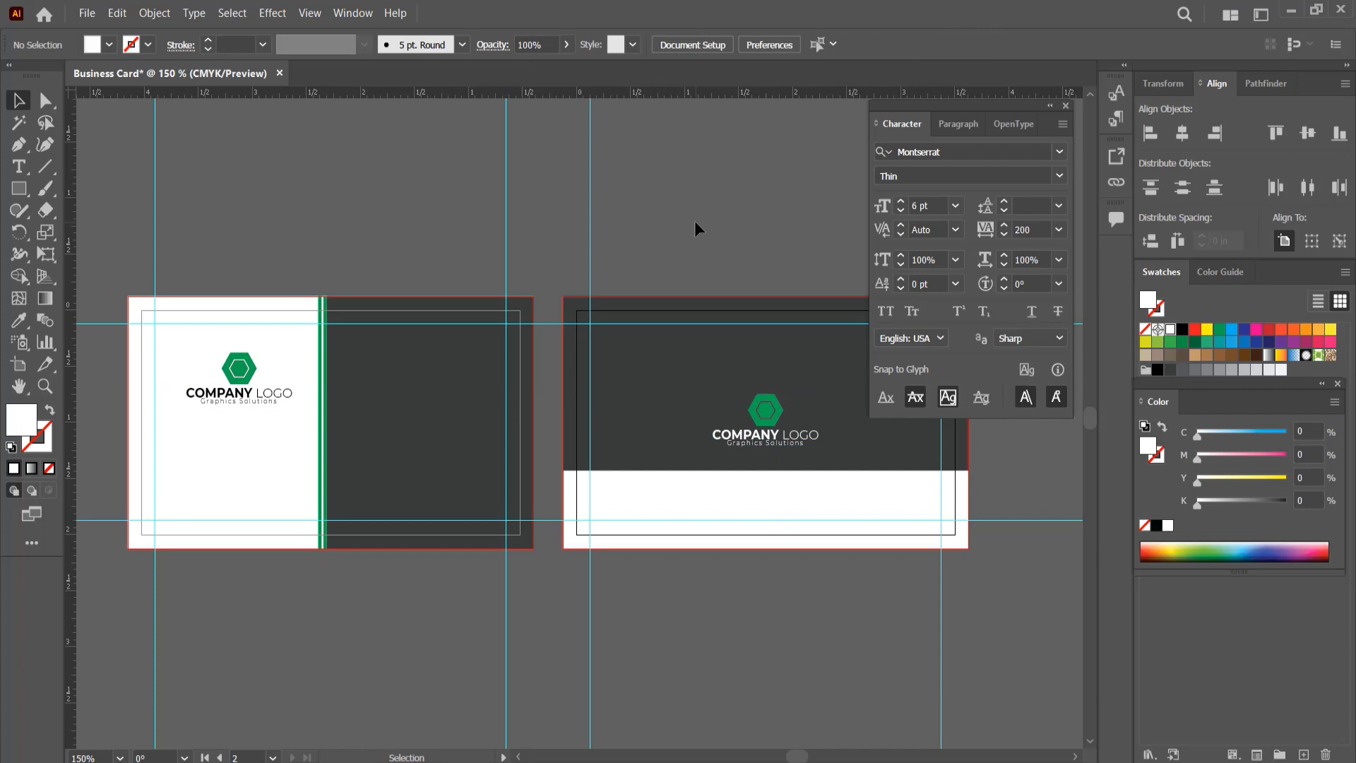
Step: Lower the top edge of the second card's white band to make the band shorter
click(764, 480)
mouse_move(766, 471)
mouse_down()
mouse_move(765, 509)
mouse_move(766, 494)
mouse_up()
click(776, 625)
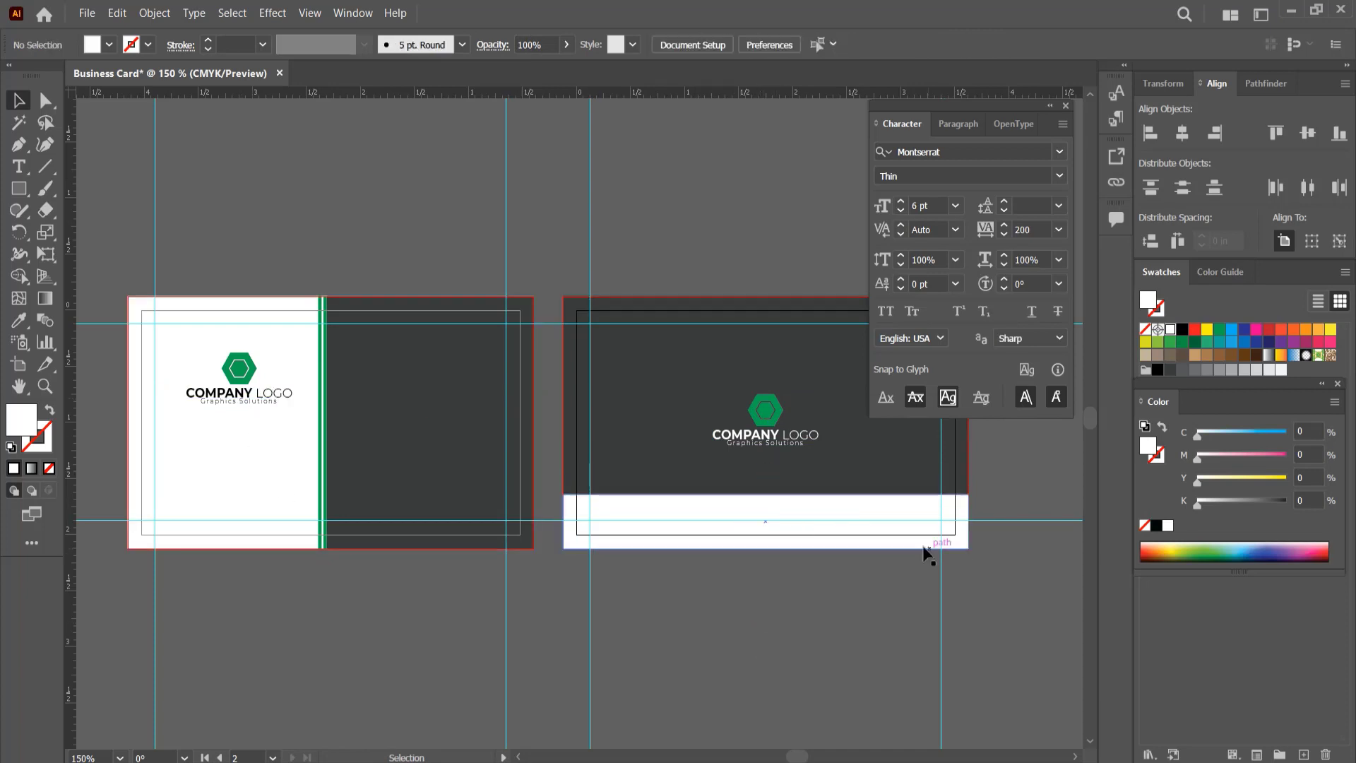
right_click(791, 436)
click(702, 605)
key(t)
click(660, 607)
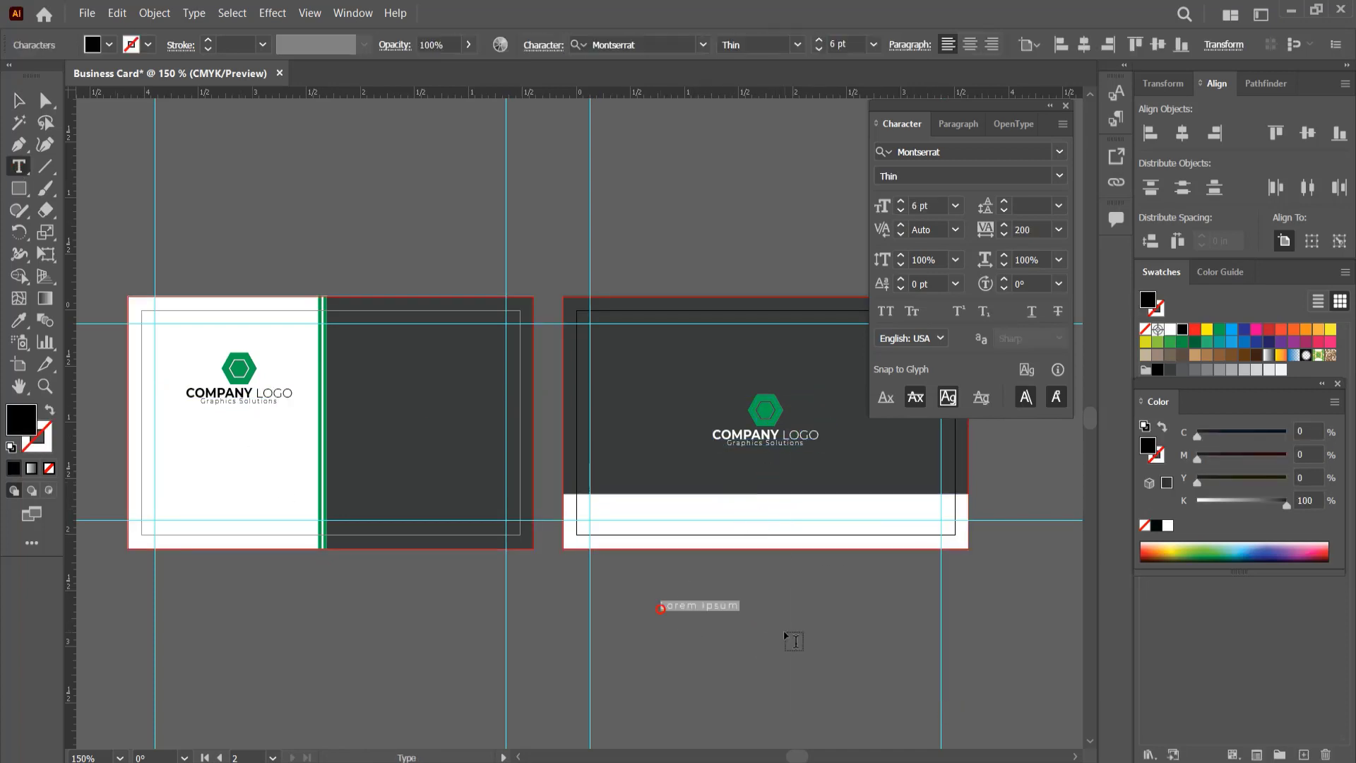
text(www.website.com)
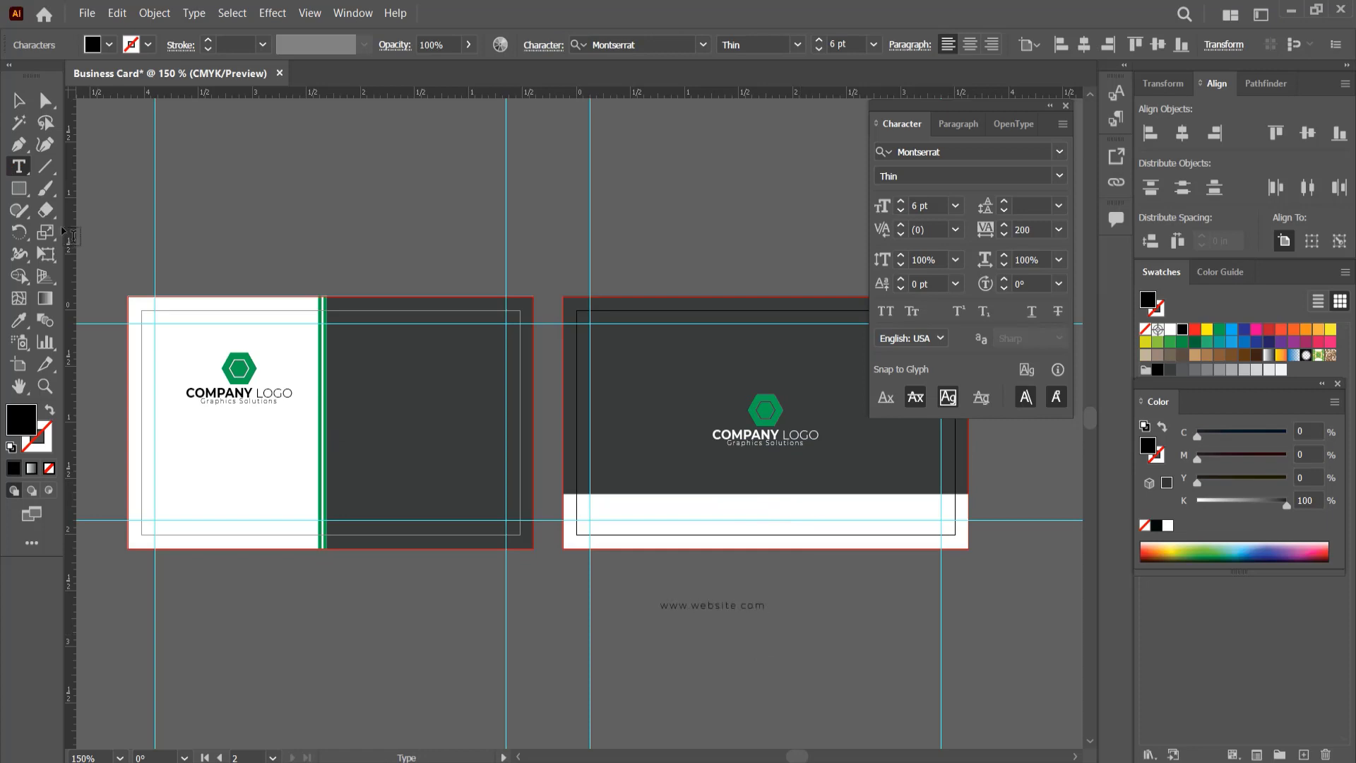
Step: Set the website text's tracking to 600
key(Escape)
click(1028, 230)
text(600)
key(Return)
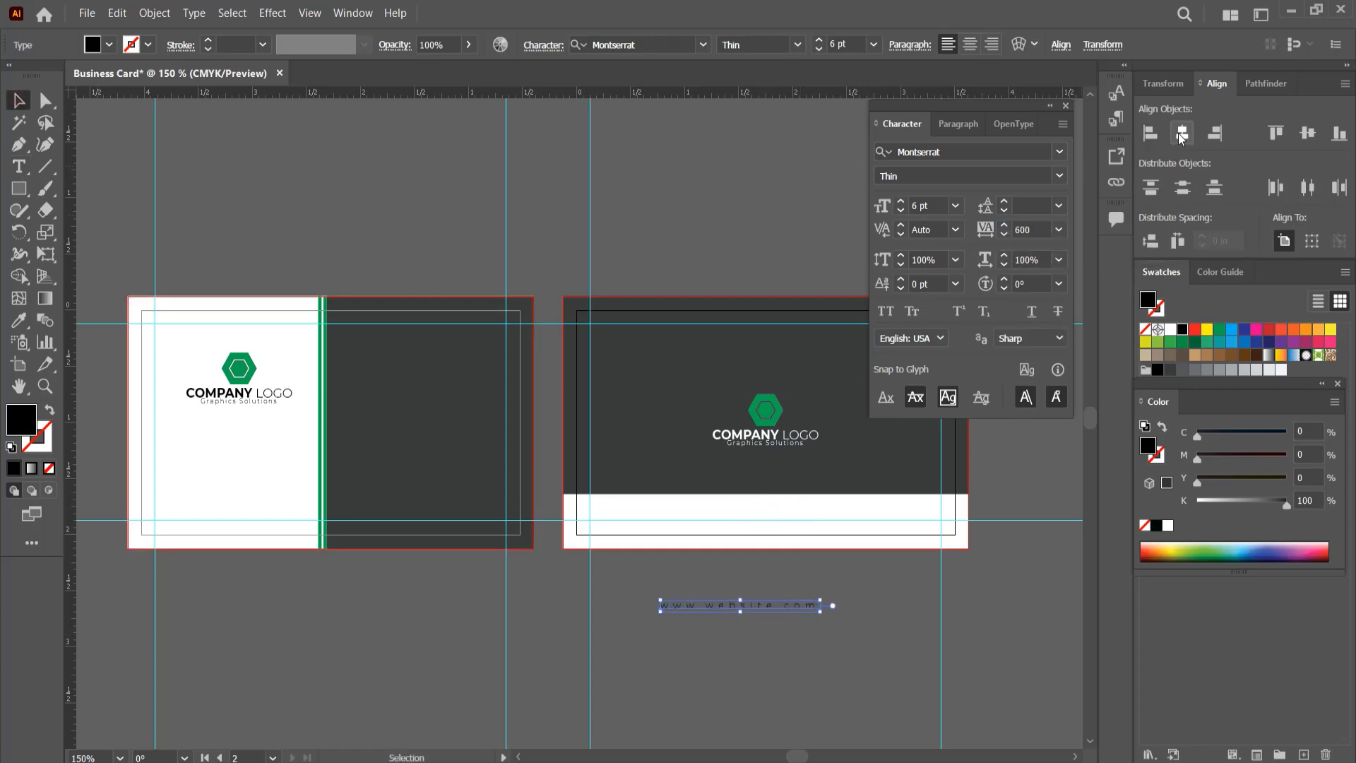
drag(801, 585, 798, 503)
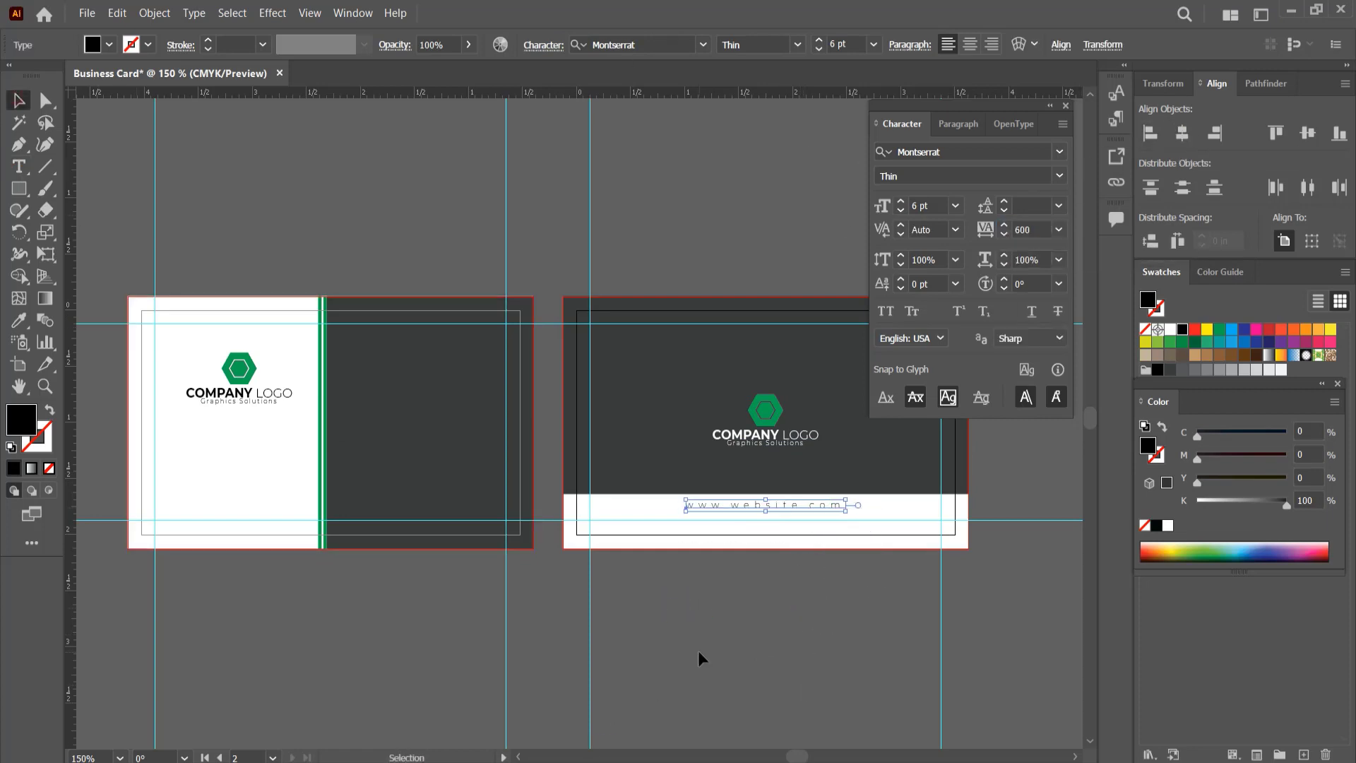
click(742, 639)
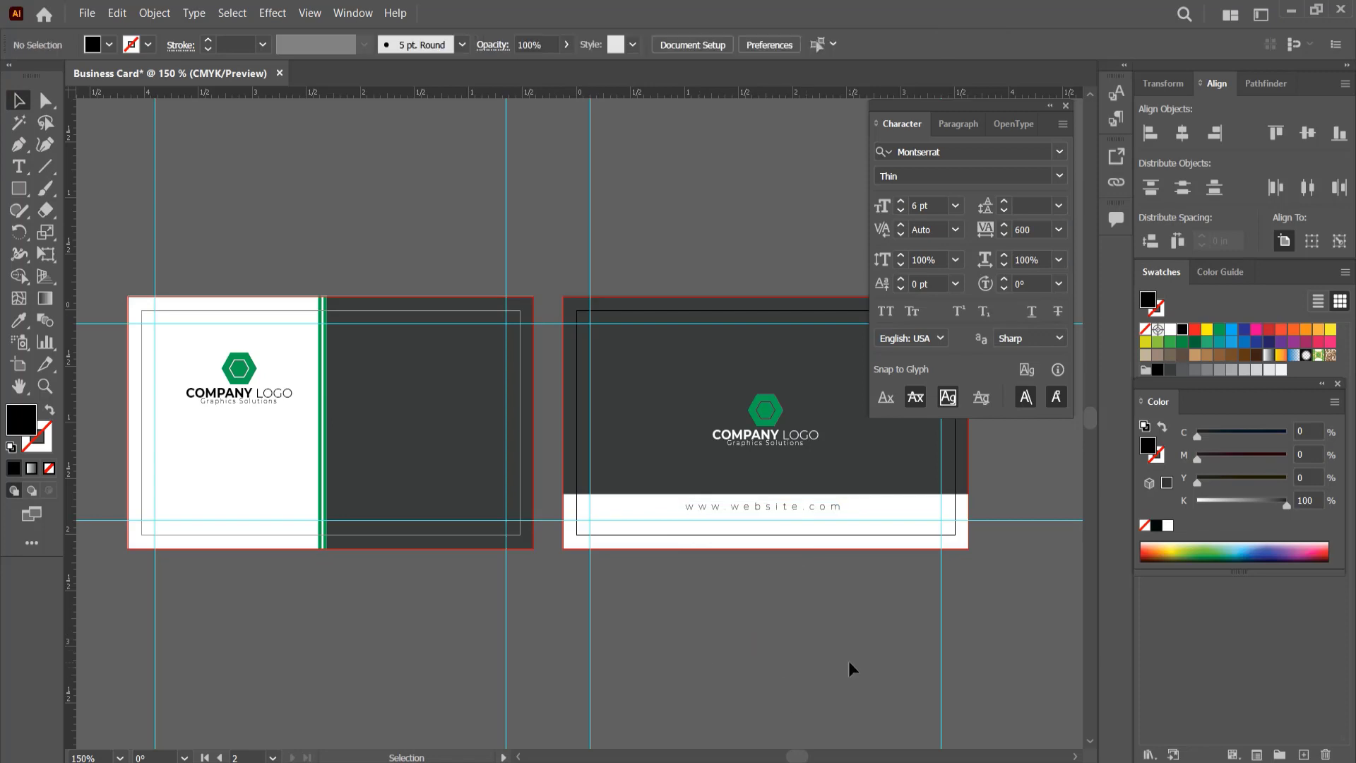
Step: Add the cardholder's name in capitals in the empty area above the first card
key(t)
click(344, 210)
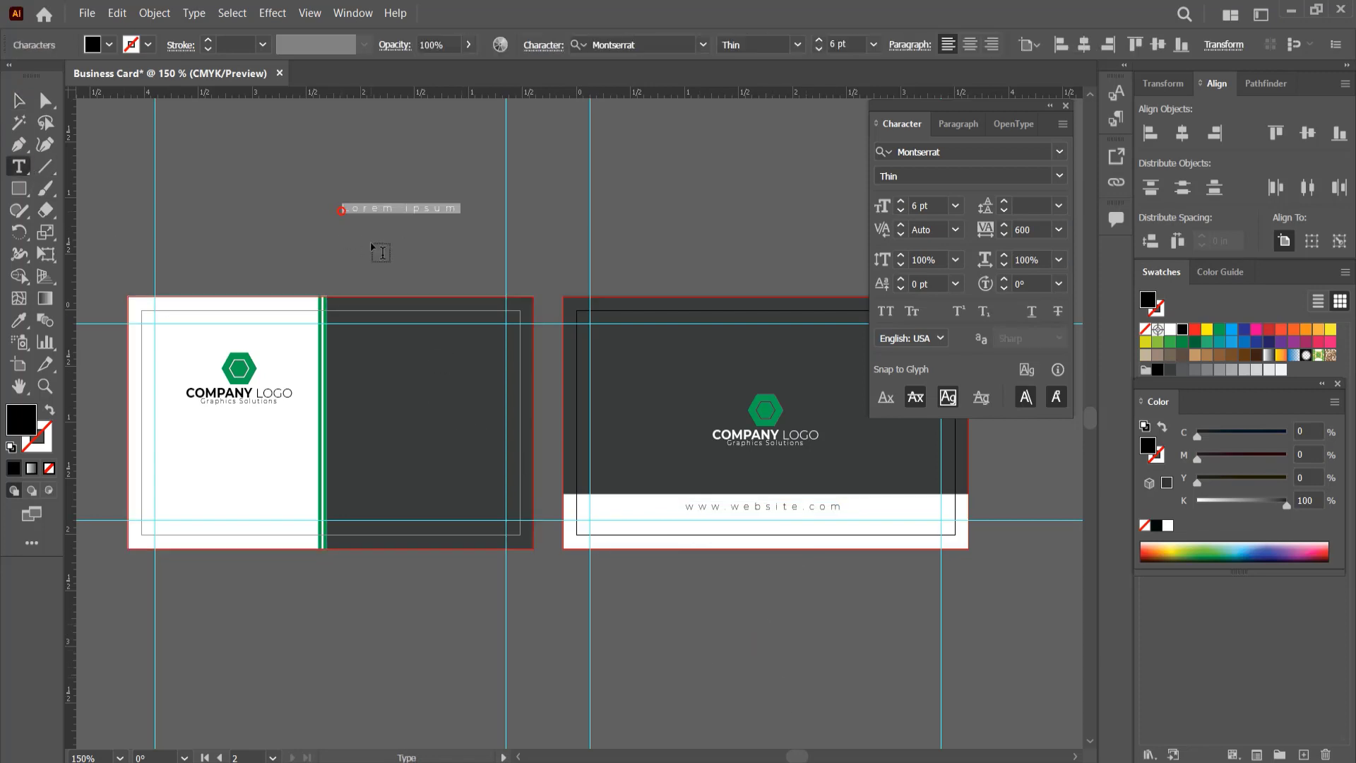
text(Mi)
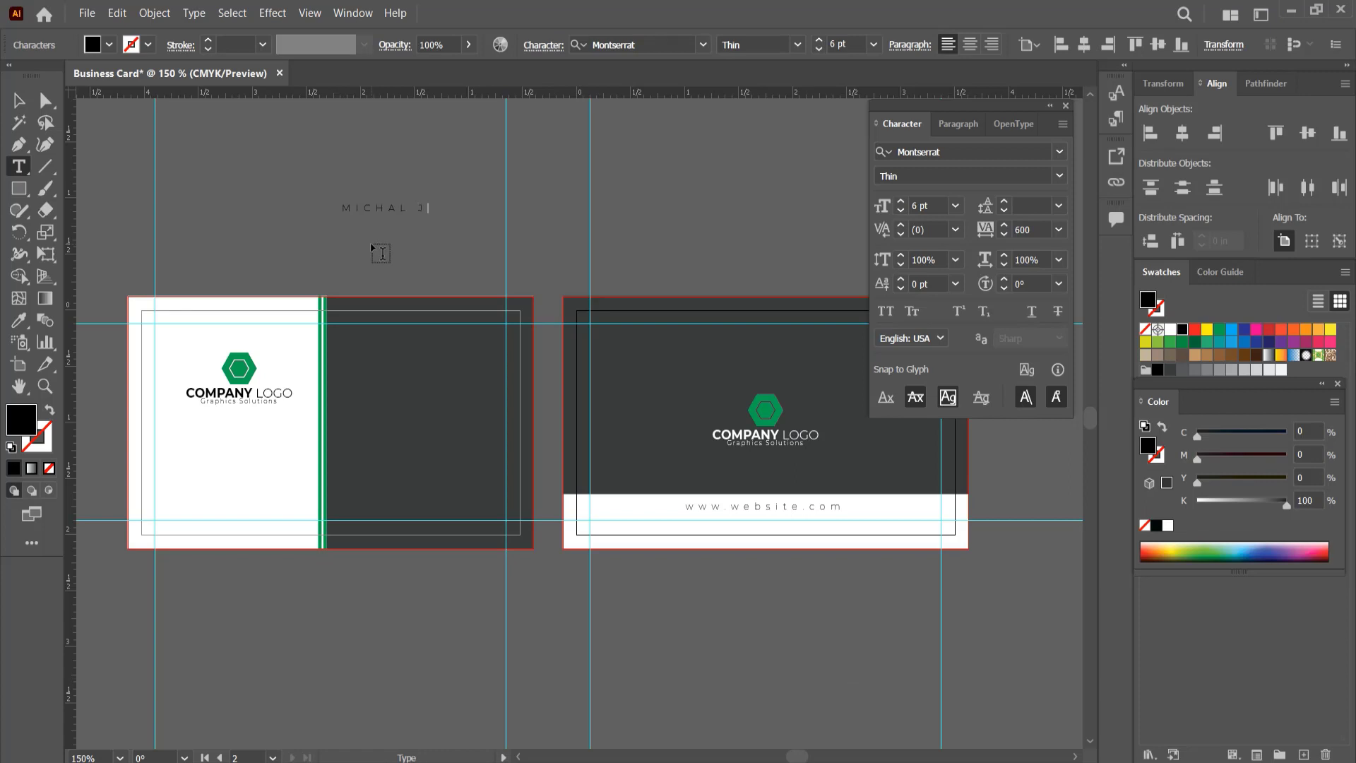
click(19, 101)
Step: Set the cardholder's name to the Black font style at 10 pt
click(1059, 175)
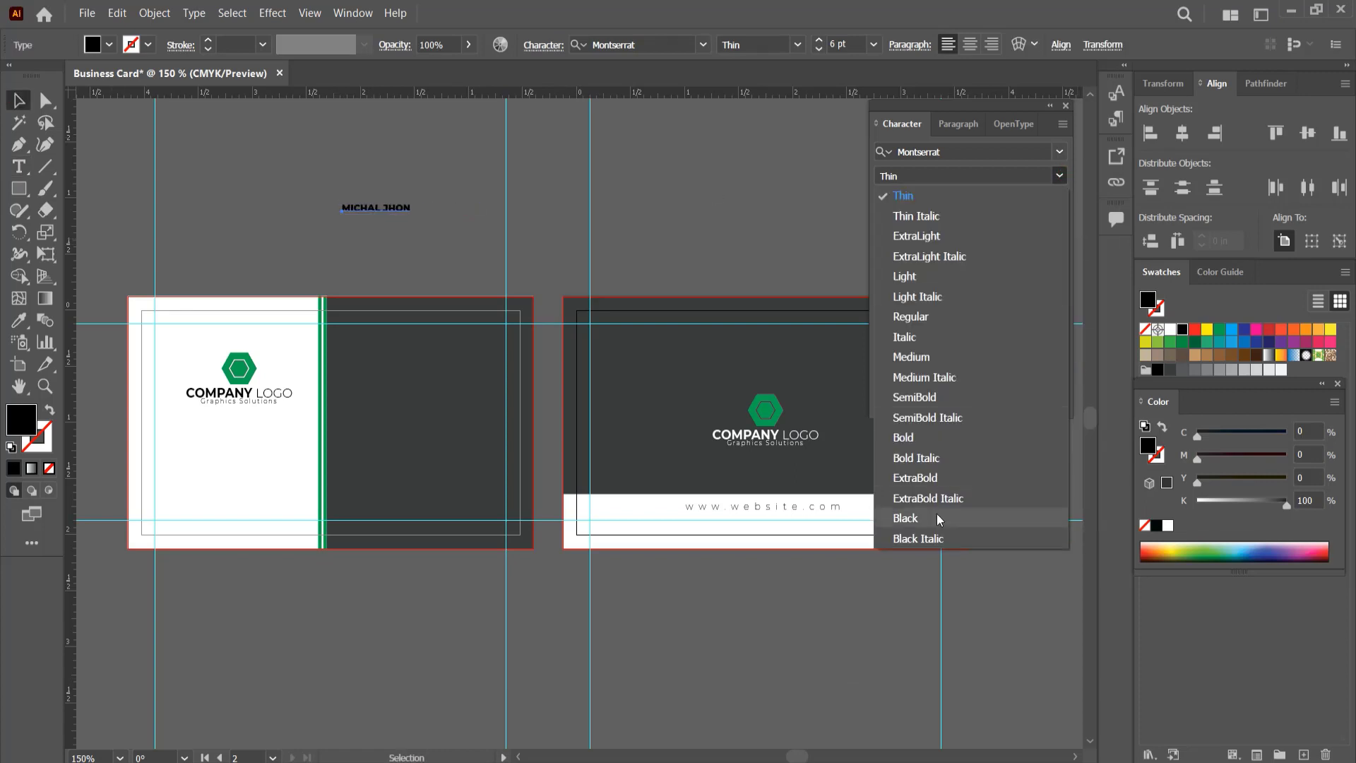
click(905, 518)
click(954, 206)
click(967, 318)
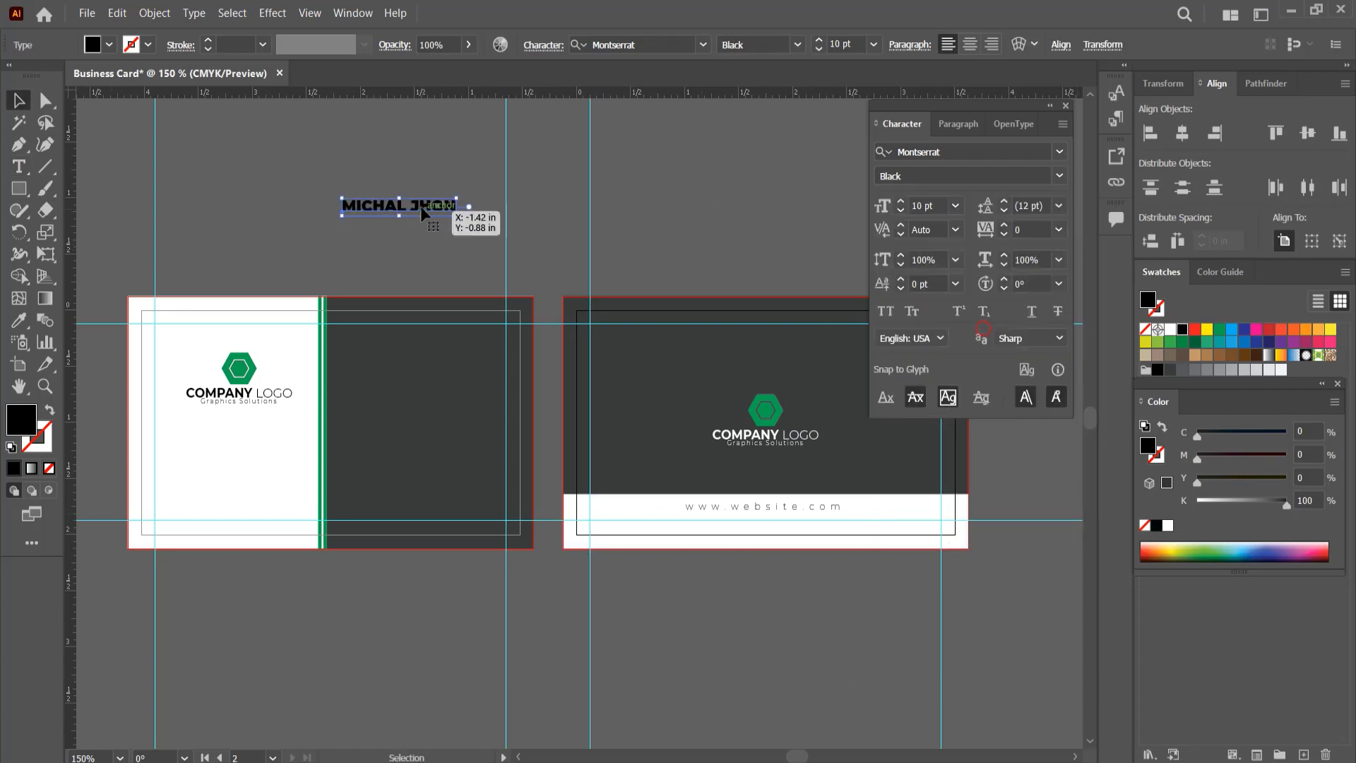
Step: Fill the cardholder's name with white and place it on the upper part of the first card's dark panel
click(1170, 329)
drag(442, 212, 411, 378)
click(458, 252)
Step: Set the surname in the cardholder's name to the Light font style
key(t)
click(1058, 176)
click(923, 277)
key(Escape)
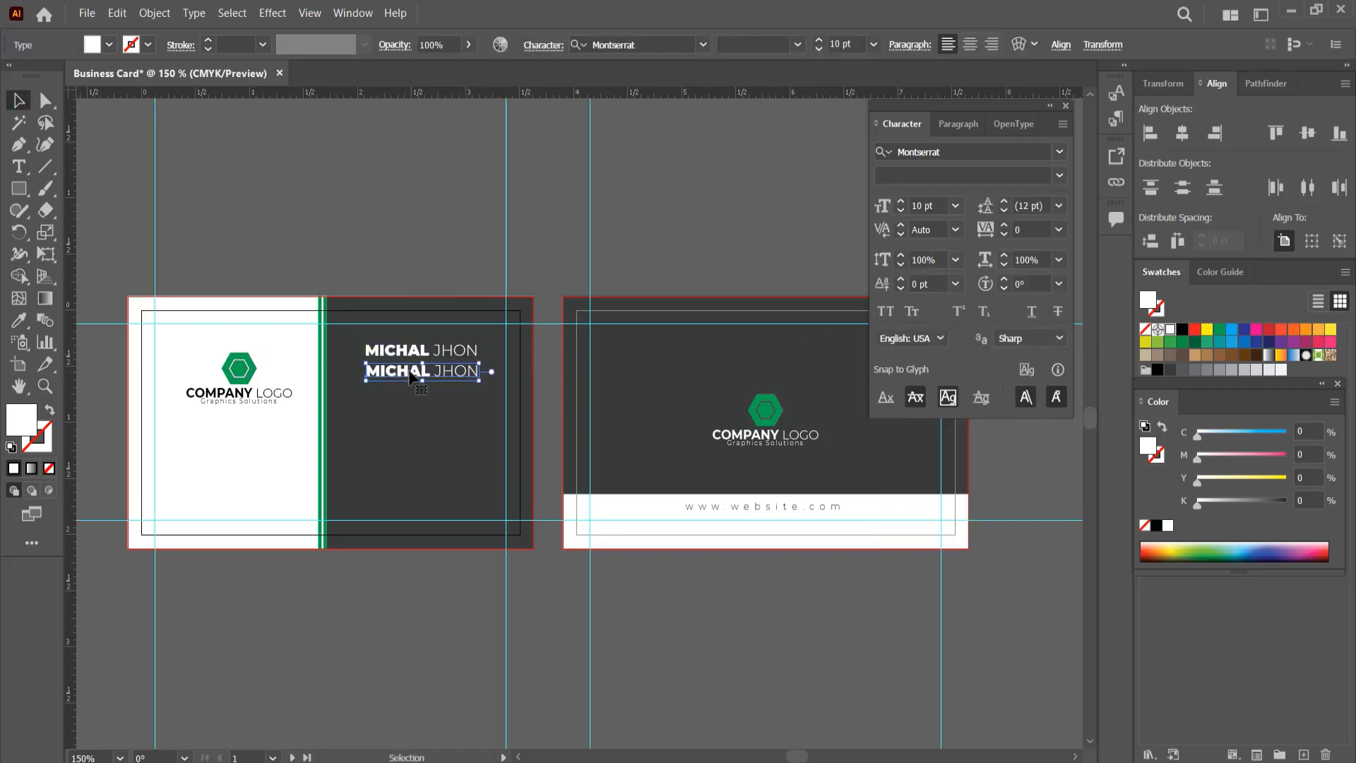
Step: Duplicate the cardholder's name directly below and replace the copy's text with Graphic Designer
double_click(411, 371)
key(ctrl+a)
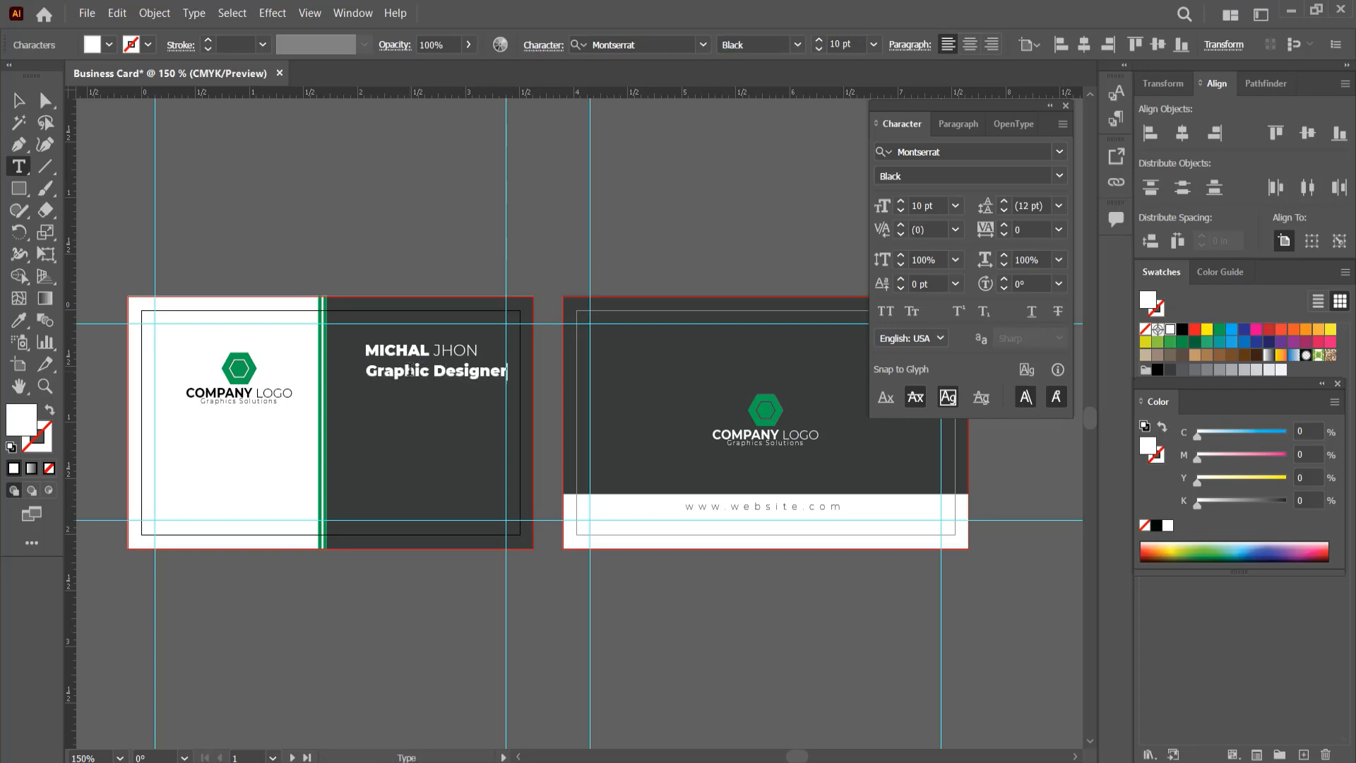
key(Escape)
Step: Set the Graphic Designer text to the Light font style at 6 pt
click(1059, 175)
click(918, 275)
click(955, 207)
click(964, 244)
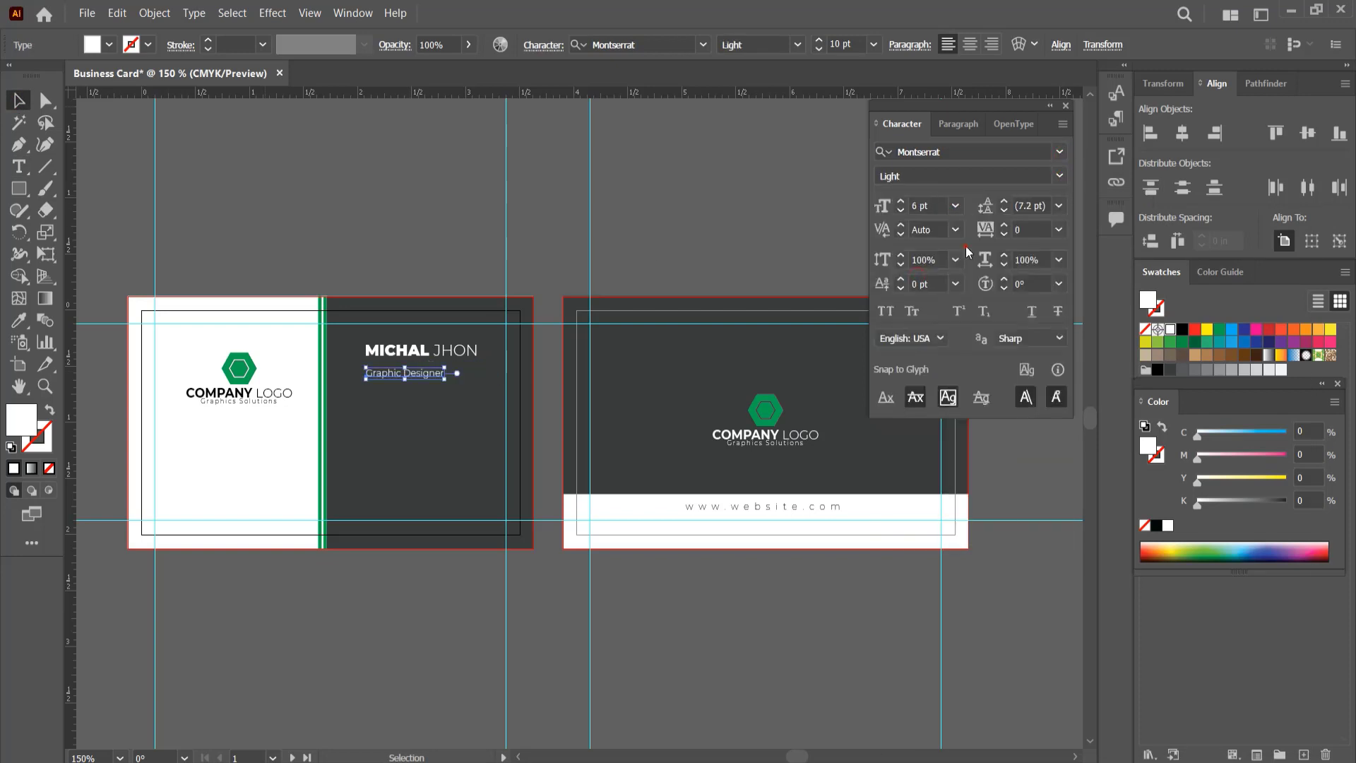
Step: Place the Graphic Designer text close beneath the name, flush with its right end, and fill it with green
drag(427, 380, 459, 365)
click(502, 227)
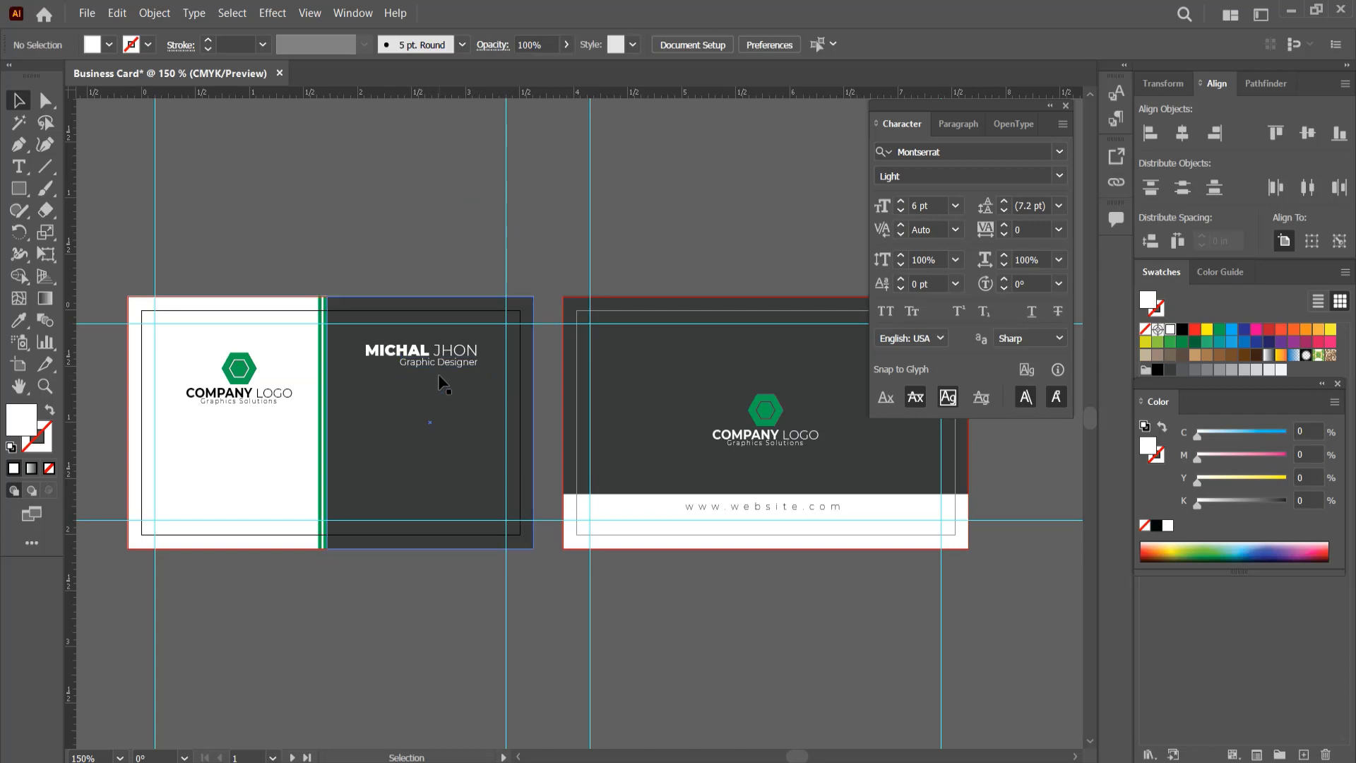
scroll(439, 371, up, 2)
drag(487, 506, 495, 440)
drag(474, 296, 475, 299)
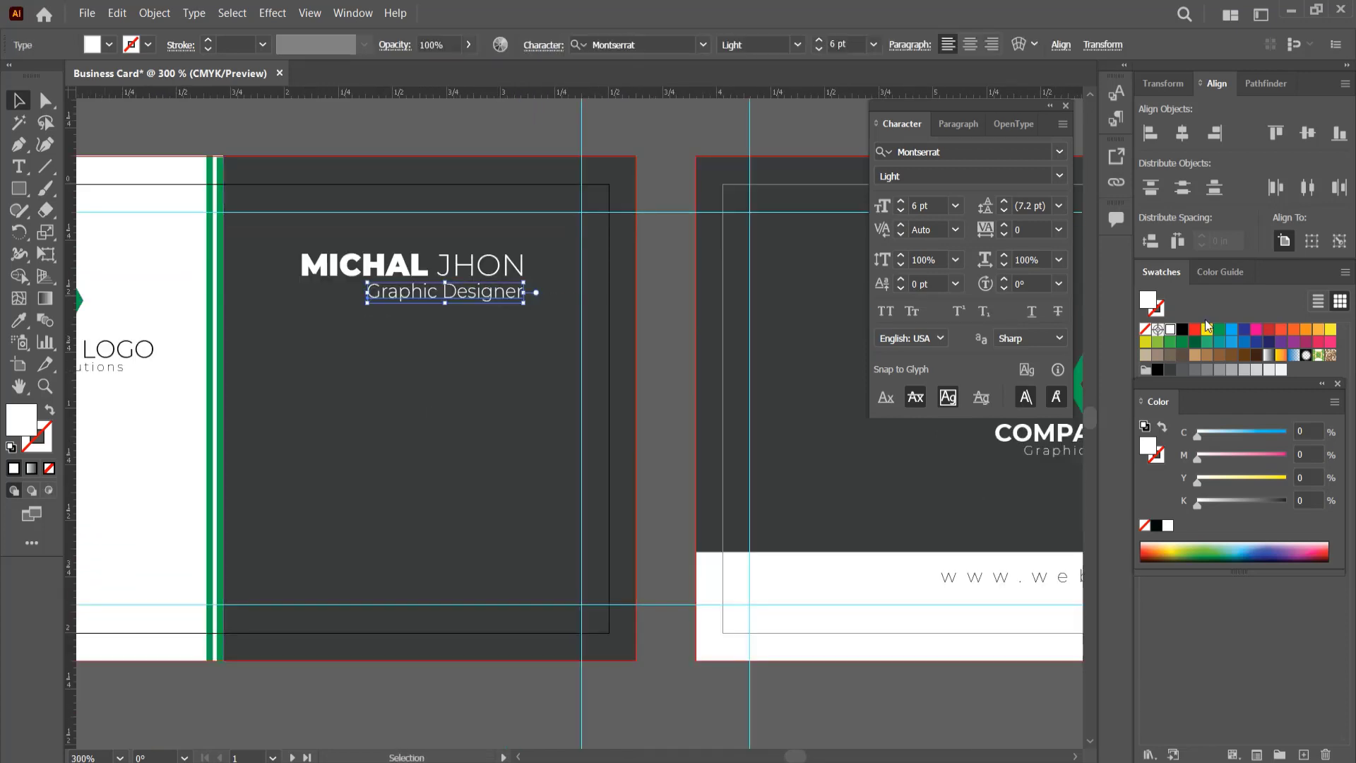
click(1219, 330)
click(414, 132)
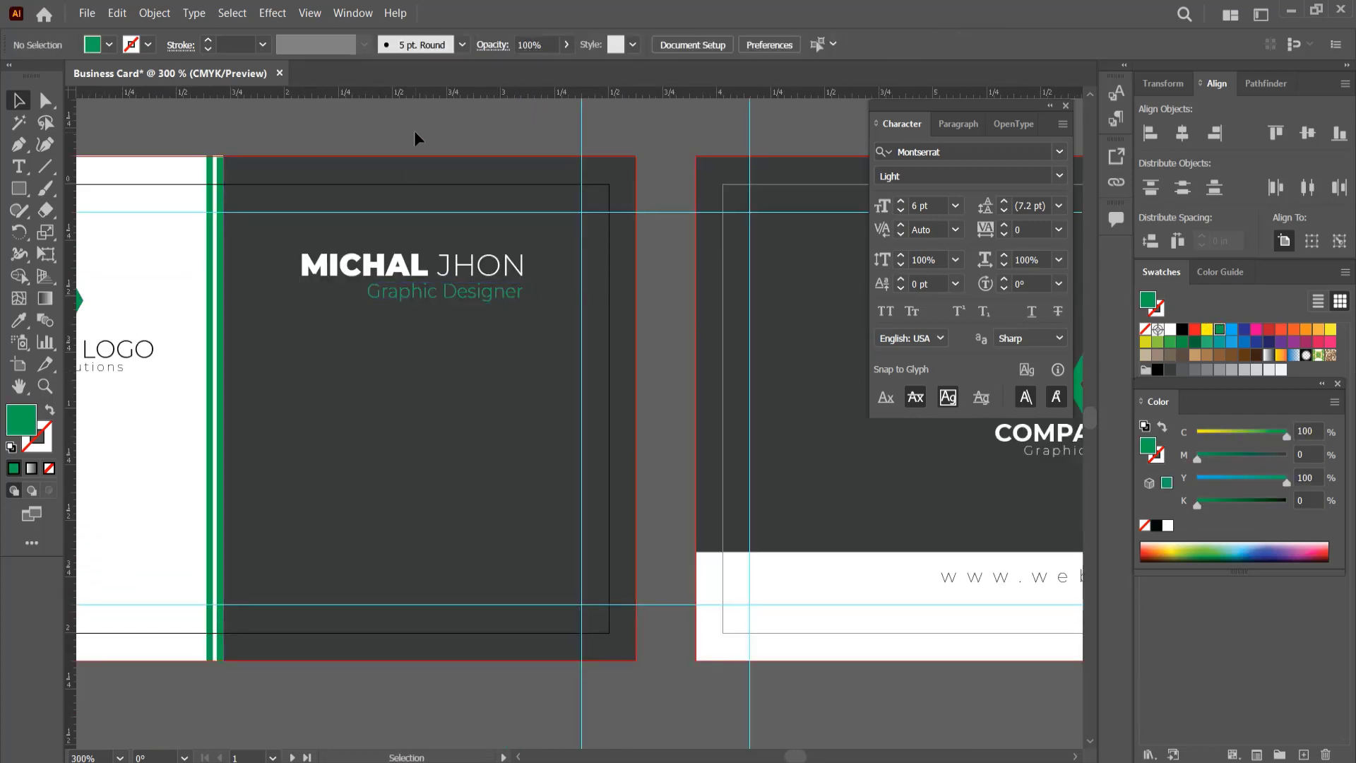
Step: Draw a green circle about 0.15 in wide below the job title on the first card's dark panel
right_click(19, 189)
click(69, 232)
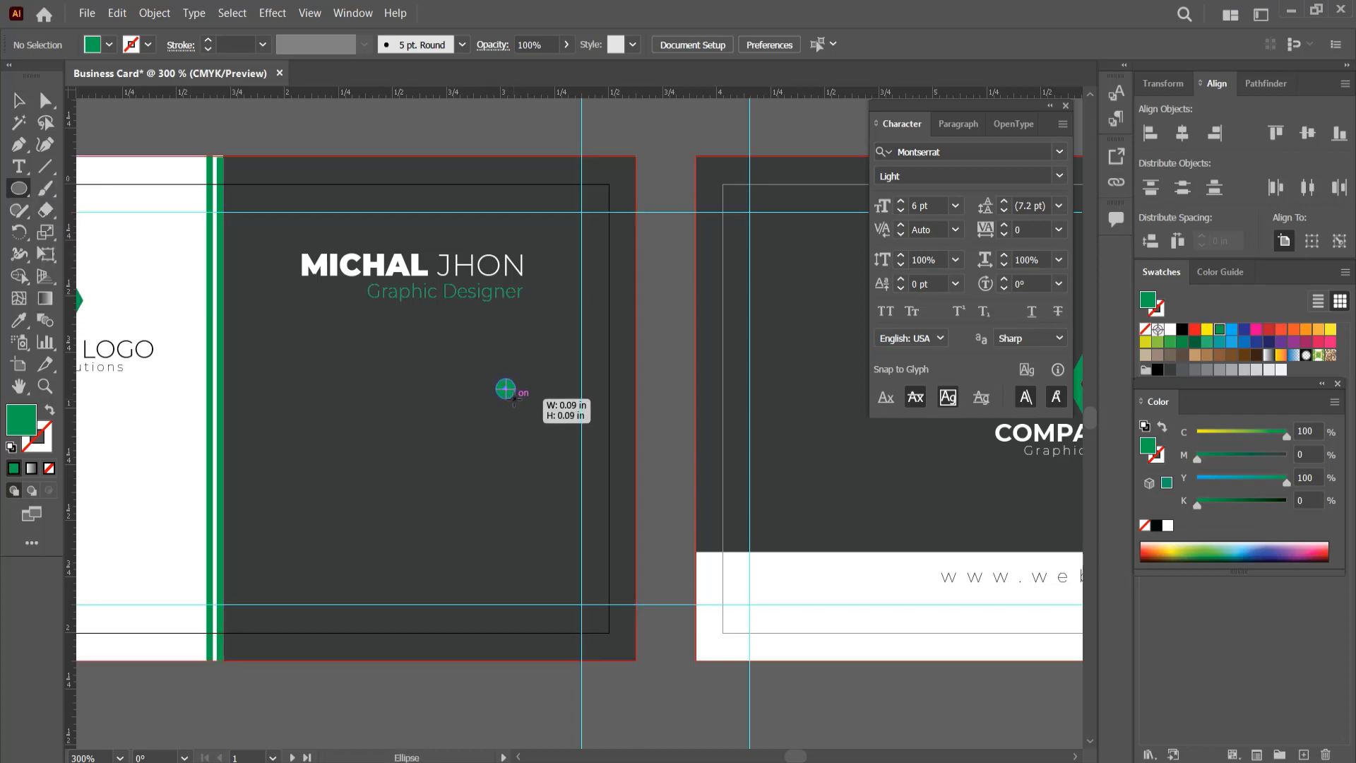
drag(519, 403, 522, 403)
key(v)
scroll(503, 604, down, 3)
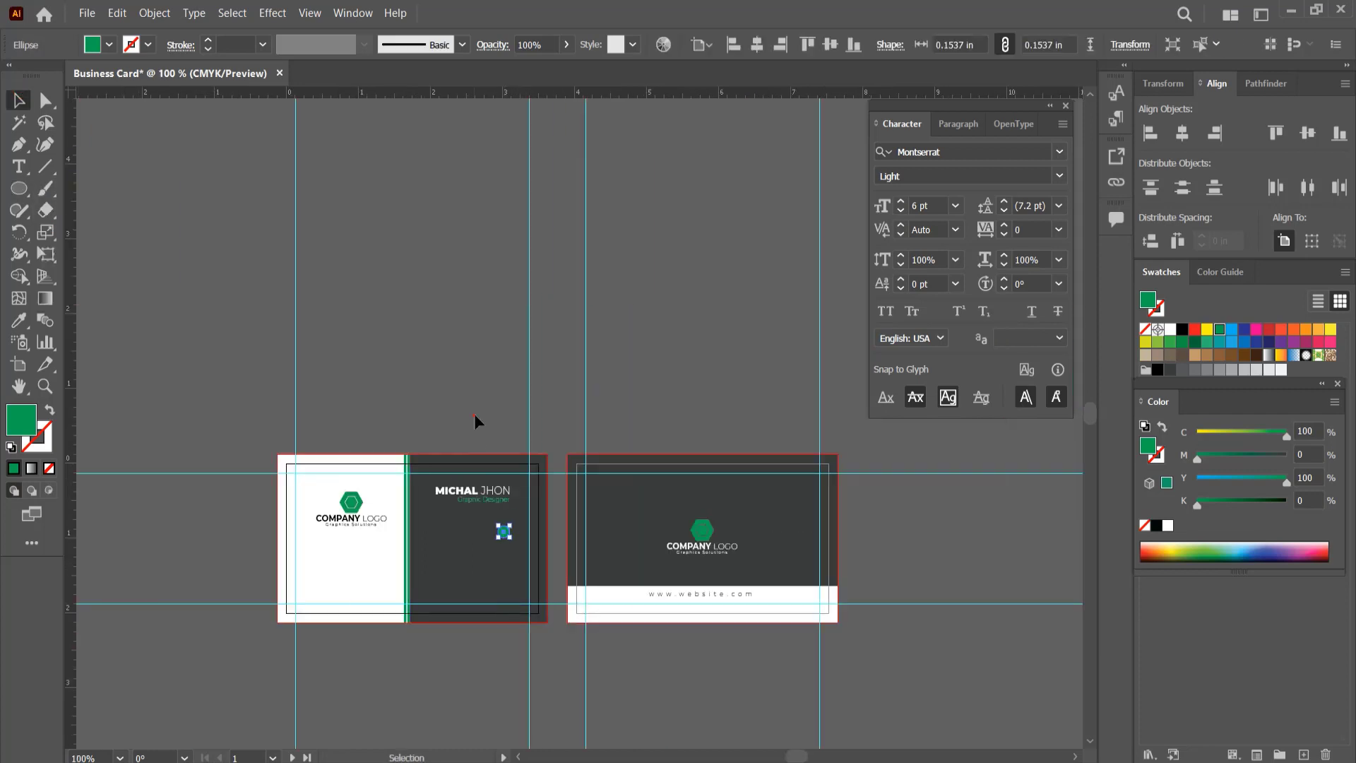
Step: Position the green circle under the right end of the job title and copy it downward into a column of four
drag(504, 531, 510, 509)
scroll(499, 550, up, 3)
drag(499, 549, 541, 430)
drag(575, 341, 565, 575)
shift+click(564, 510)
shift+click(561, 432)
shift+click(562, 345)
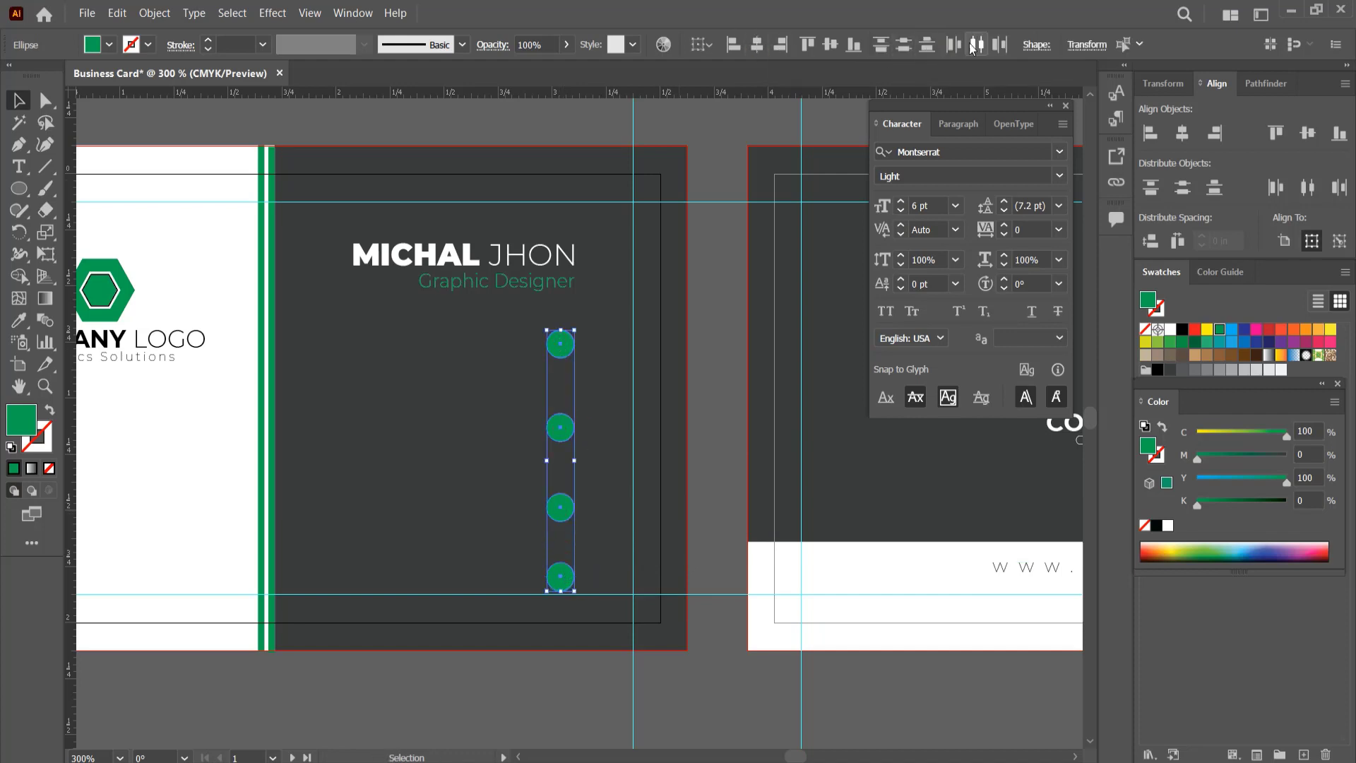
click(724, 542)
Step: Move the lower three circles up to tighten their spacing and align the column by horizontal centres
drag(565, 432, 564, 422)
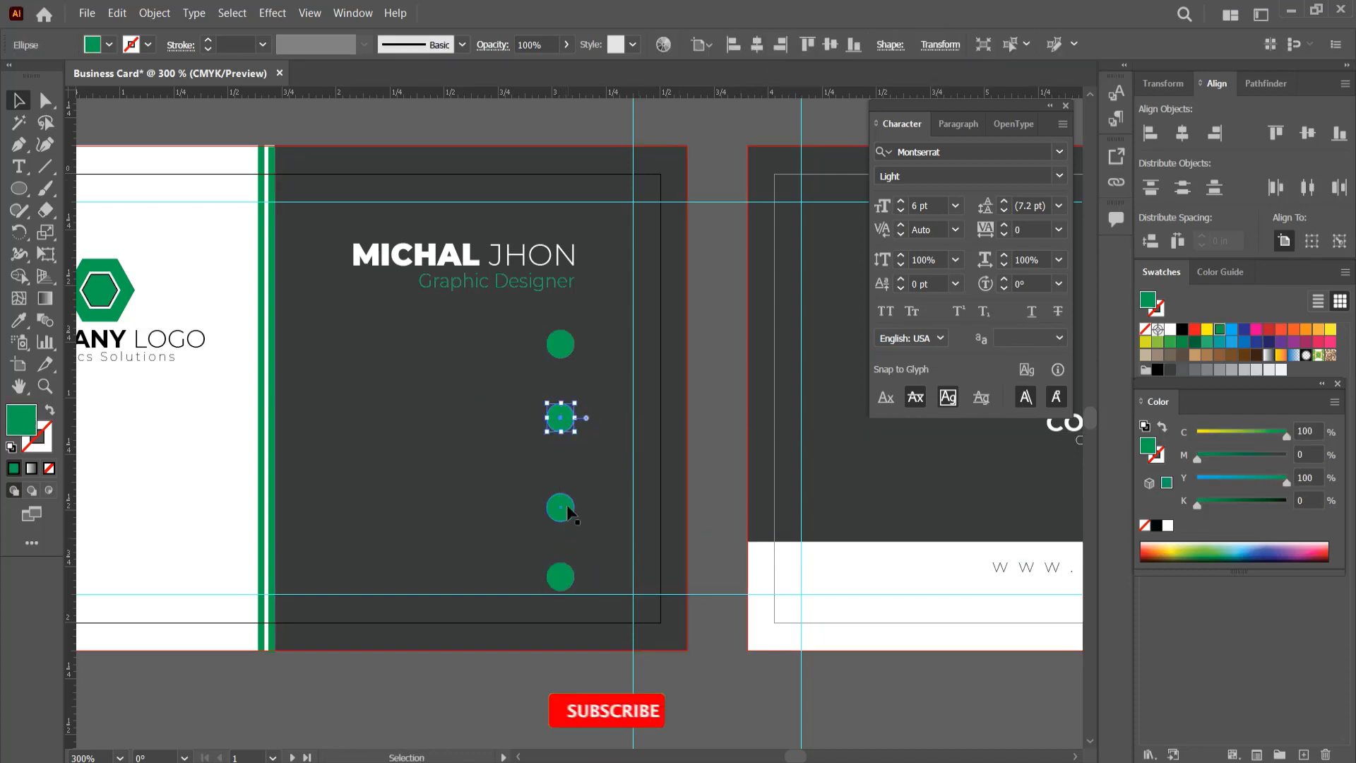
drag(567, 508, 567, 495)
drag(563, 576, 565, 562)
shift+click(563, 494)
shift+click(562, 420)
shift+click(561, 345)
click(758, 47)
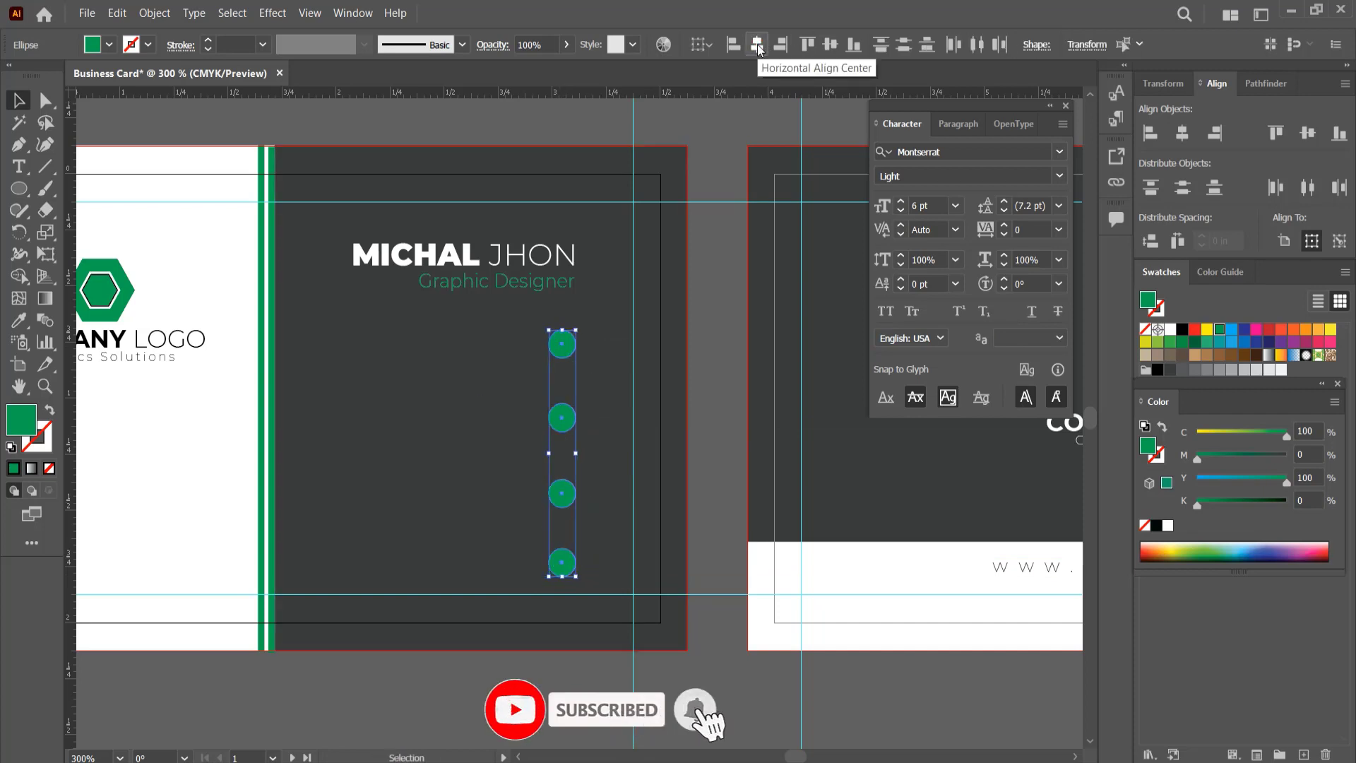
click(709, 292)
Step: Add the text Street Address Here beside the first green circle and fill it with white
key(t)
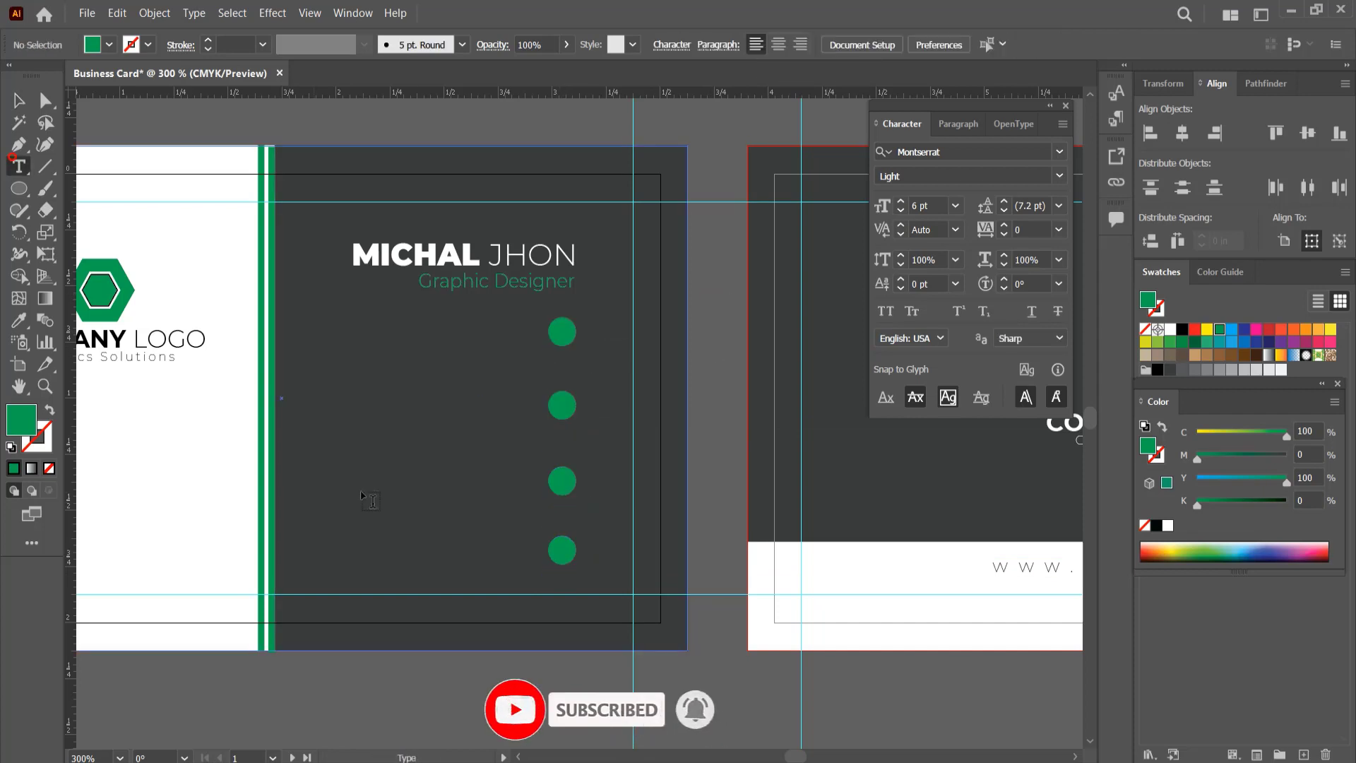
click(332, 351)
text(Street Address Here)
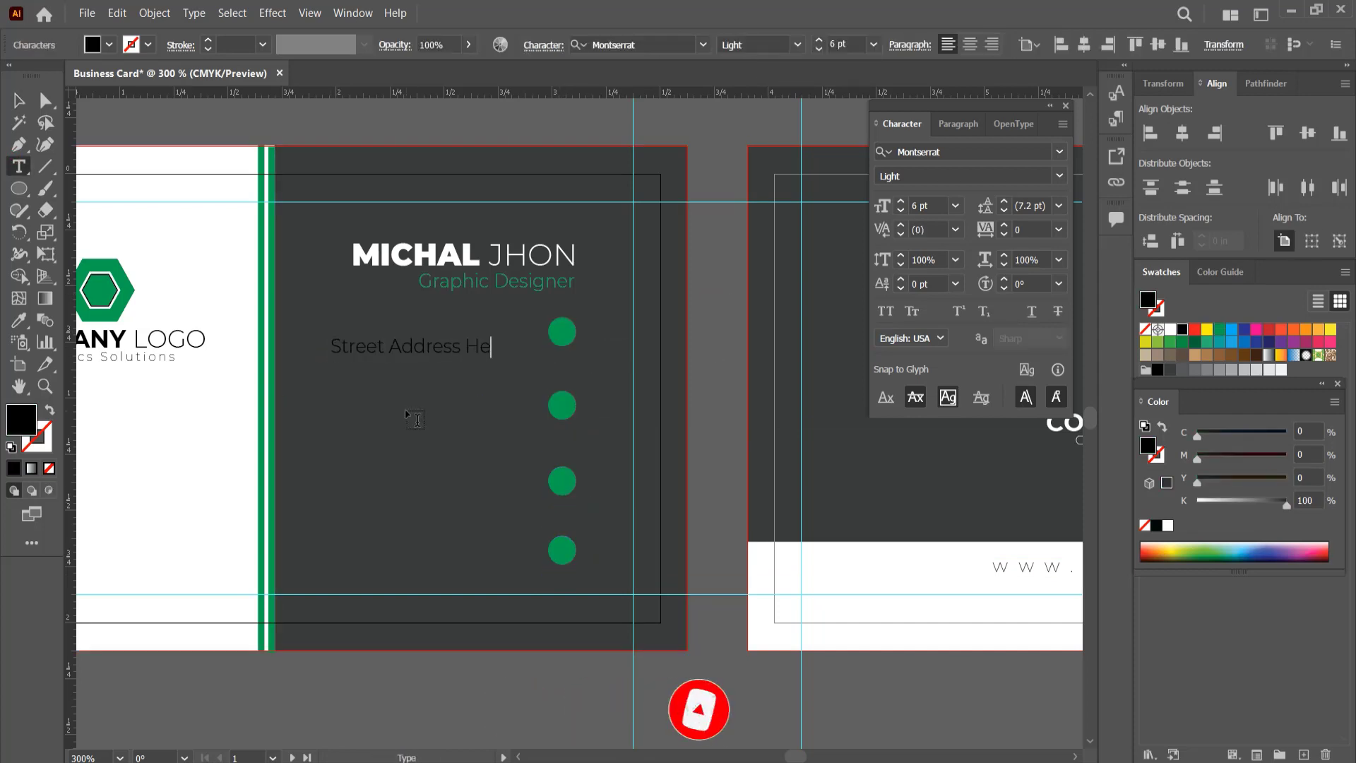
click(19, 100)
click(1170, 329)
Step: Duplicate the Street Address Here line directly beneath itself and again beside the second circle
drag(477, 353, 448, 410)
shift+click(471, 330)
click(1178, 135)
shift+click(436, 328)
shift+click(436, 341)
click(435, 342)
click(724, 346)
click(489, 344)
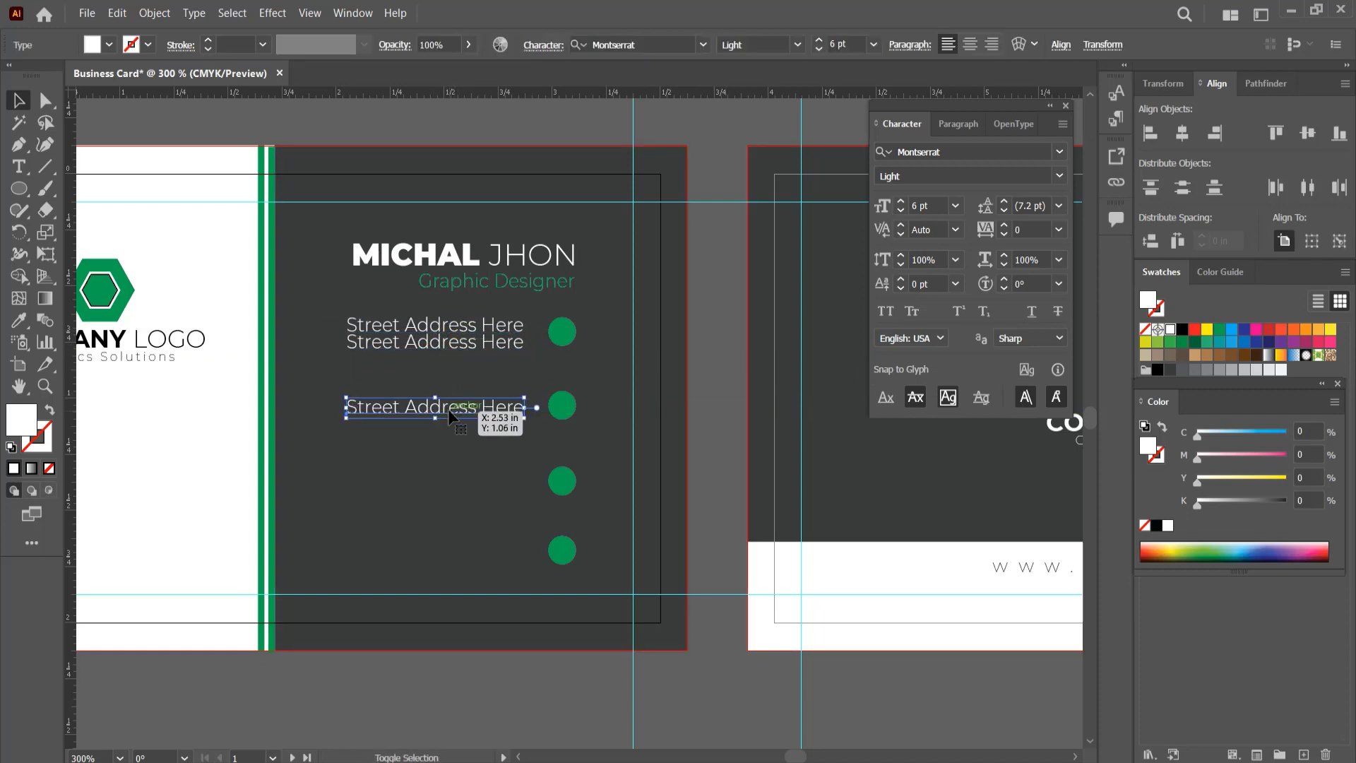
Step: Copy the two-line address text beside the third circle and the single line beside the fourth circle
click(438, 341)
drag(454, 329, 454, 476)
key(ctrl+shift+a)
drag(464, 415, 471, 556)
Step: Replace the second line beside the first circle with the city and postcode, and the text beside the second circle with an e-mail address
triple_click(445, 343)
text(Gul)
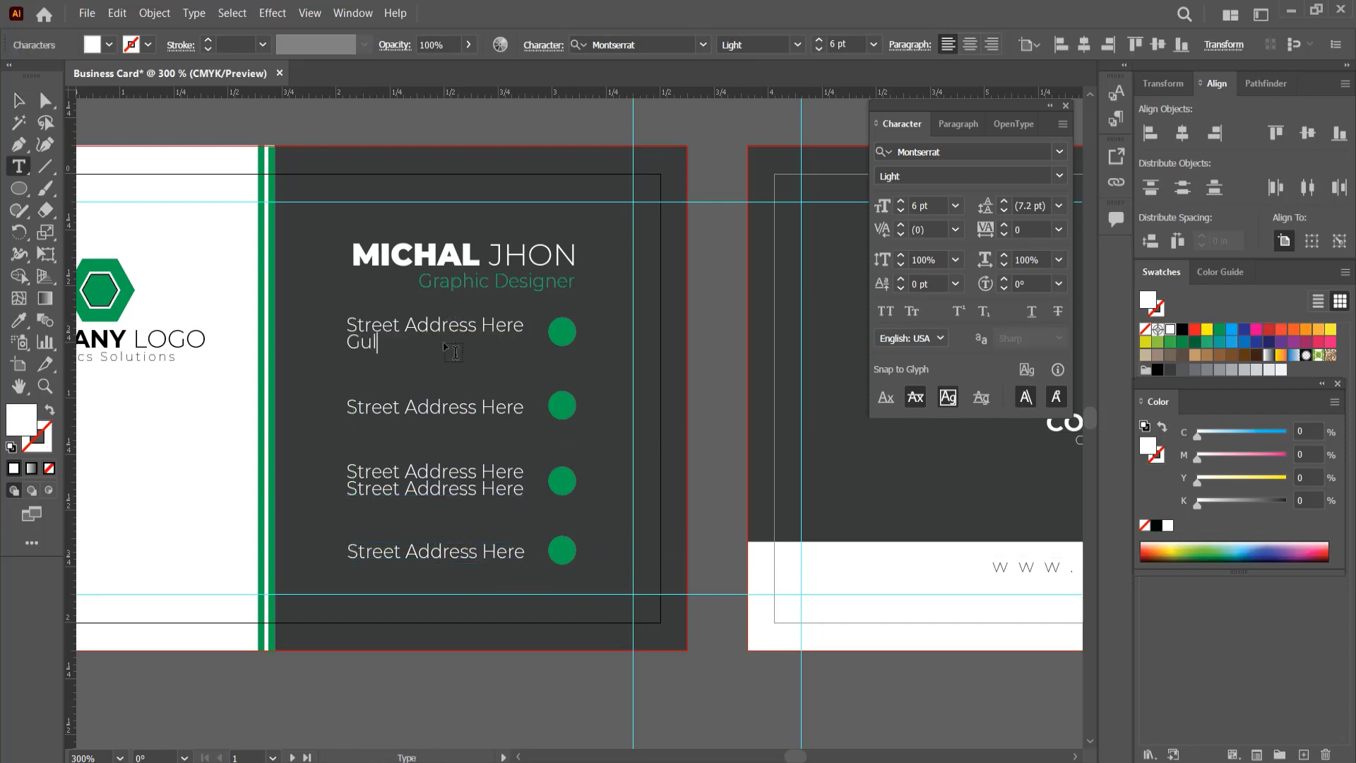
text(san, Dhaka-1200)
triple_click(432, 408)
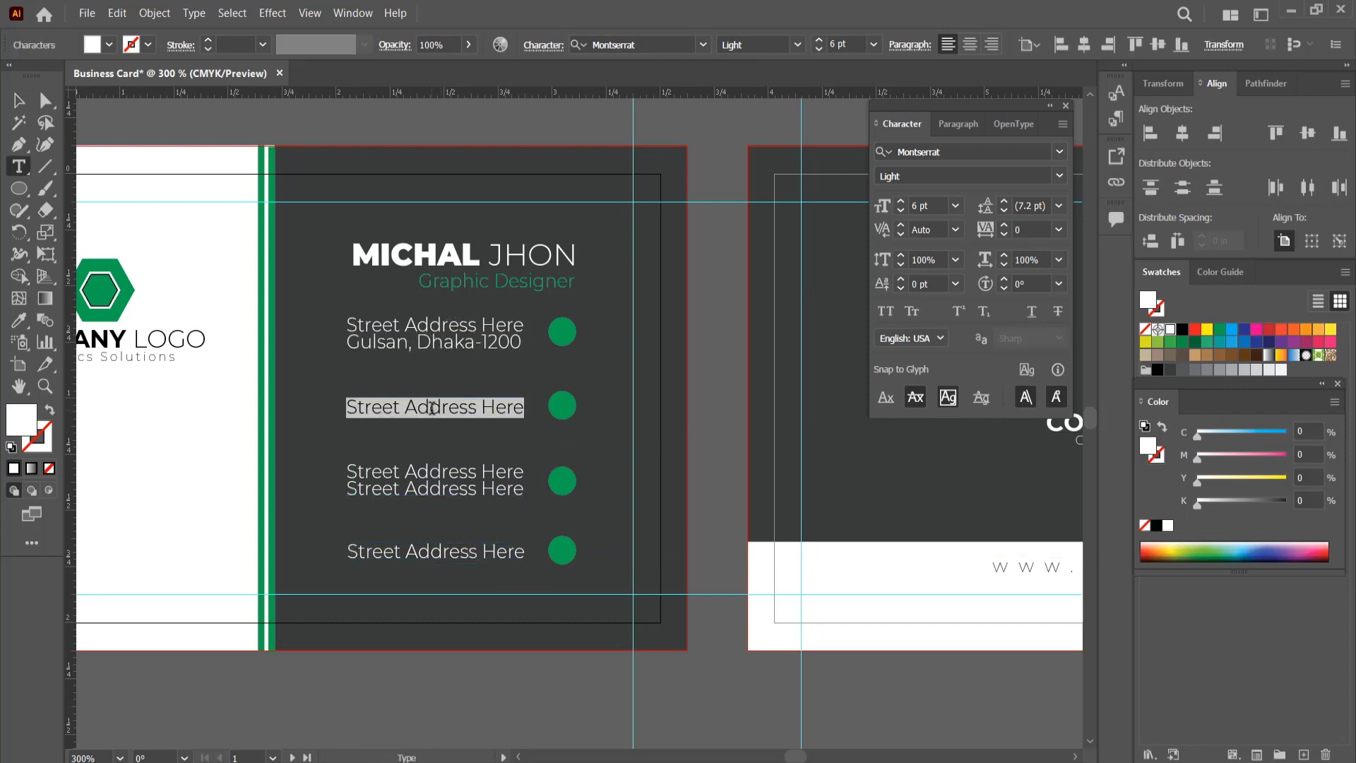
text(urname@gmail.com)
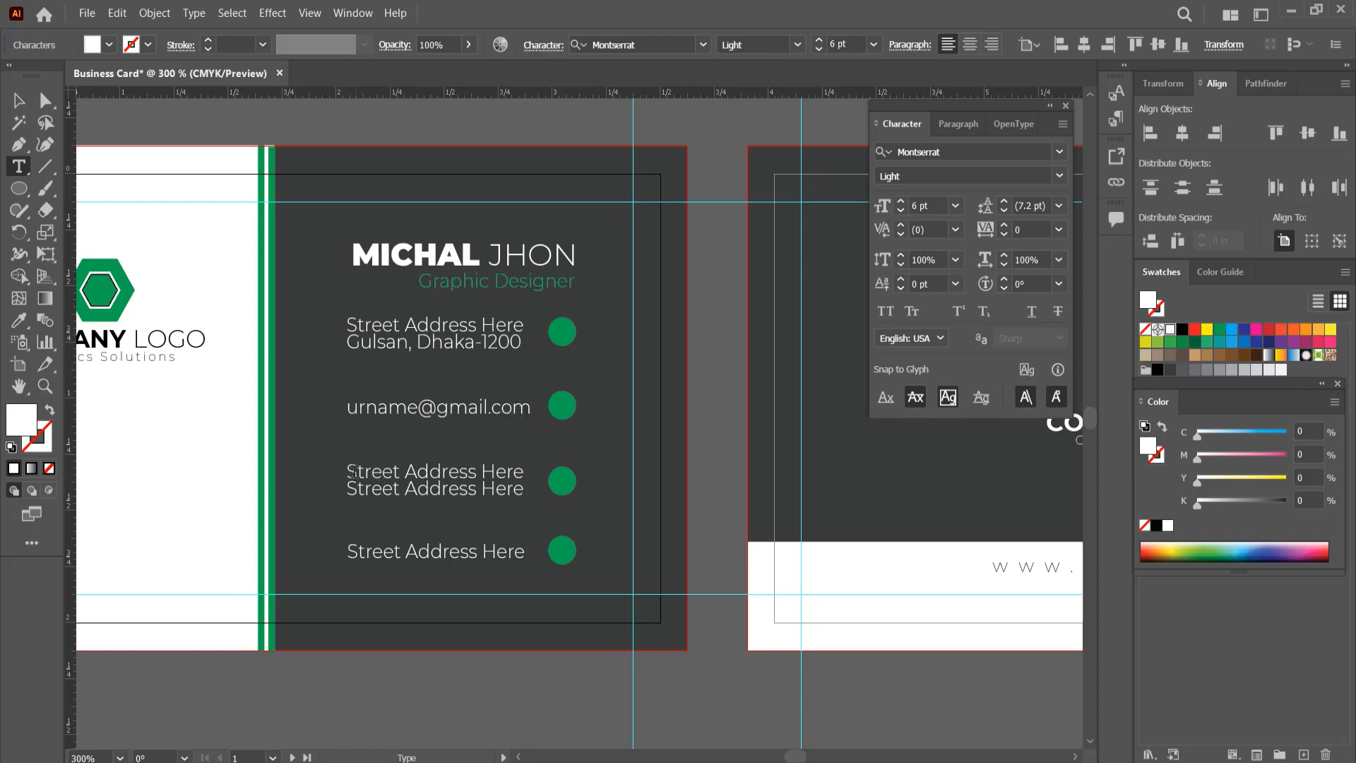
Step: Replace both lines beside the third circle with phone numbers and the line beside the fourth circle with urwebsitename.com
triple_click(353, 472)
key(BackSpace)
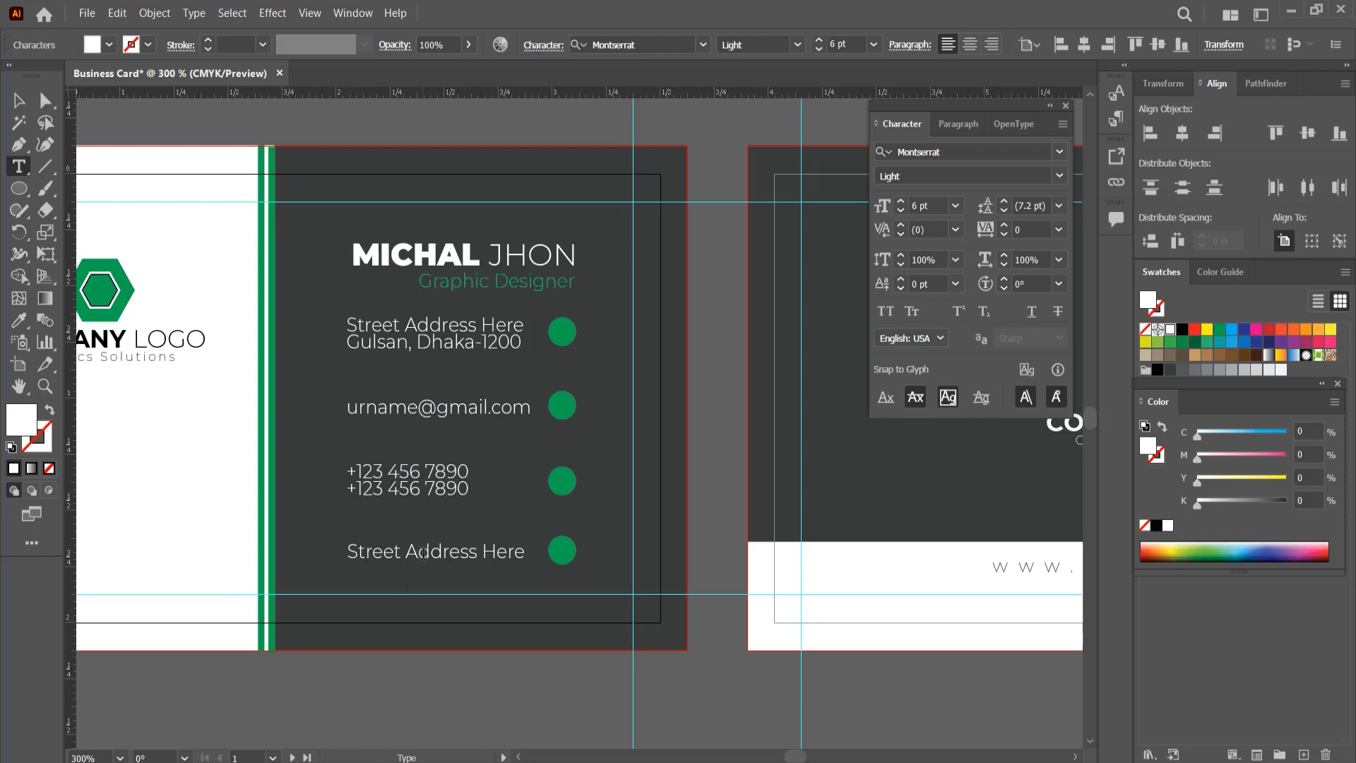
text(e)
key(Escape)
text(urwebsit)
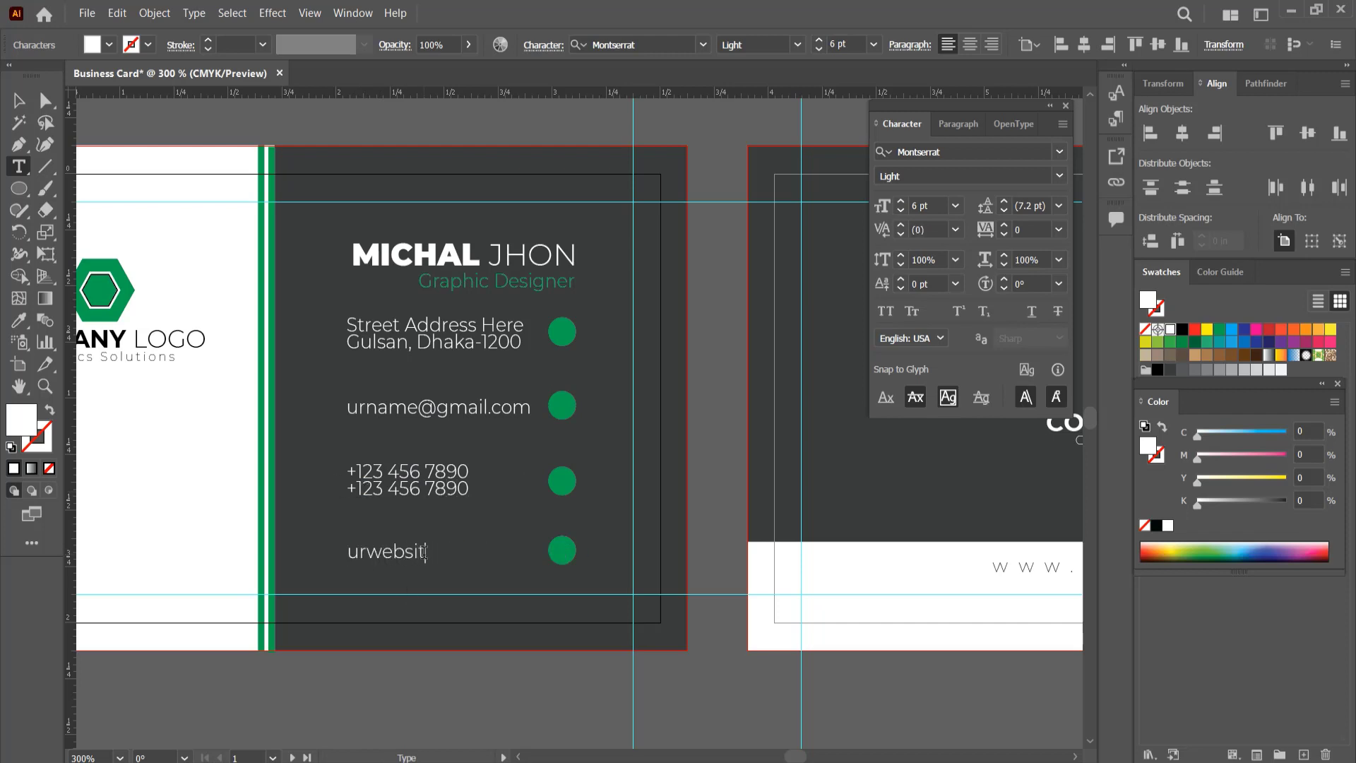
text(v)
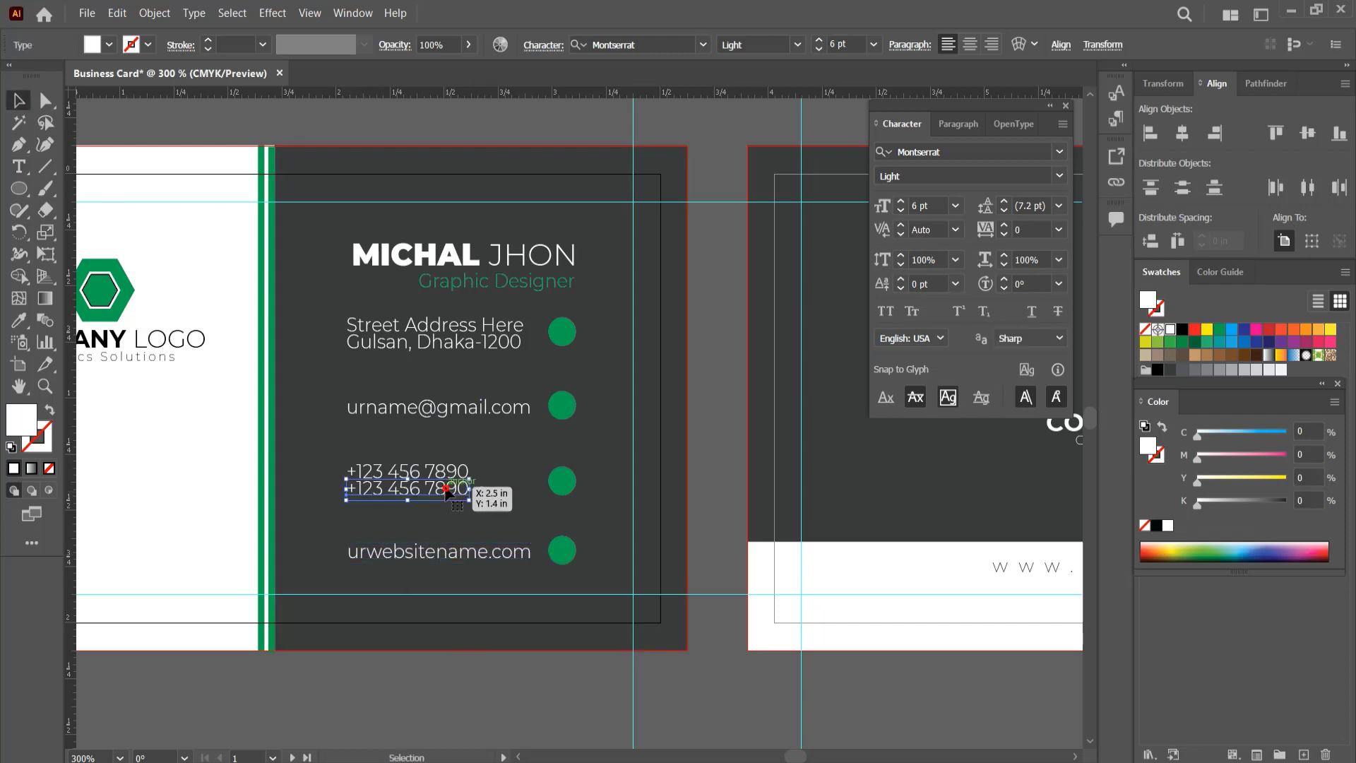
Step: Group the two phone number lines together and the two address lines together
click(452, 486)
shift+click(462, 486)
click(486, 341)
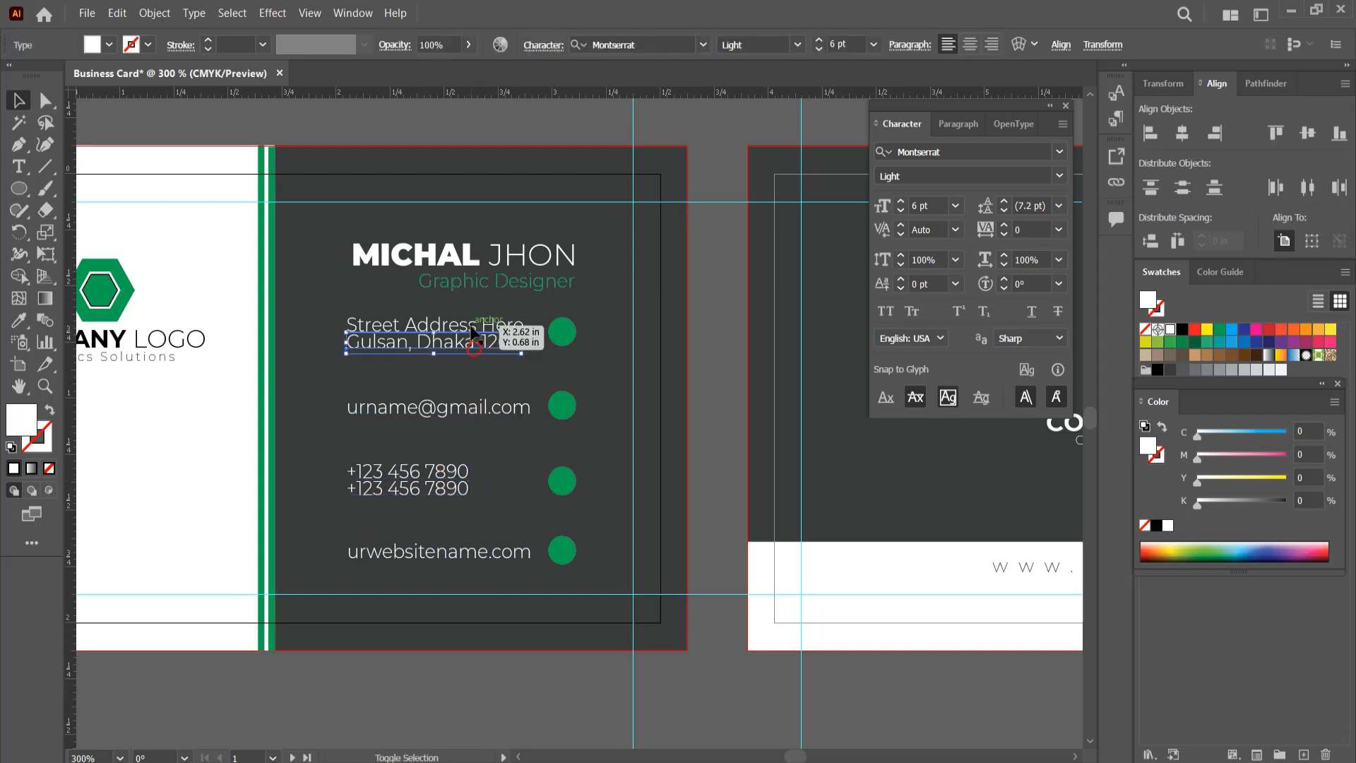
shift+click(487, 326)
key(ctrl+g)
Step: Align the address, e-mail, phone and website text blocks to their right edges
shift+click(438, 407)
shift+click(424, 481)
shift+click(438, 550)
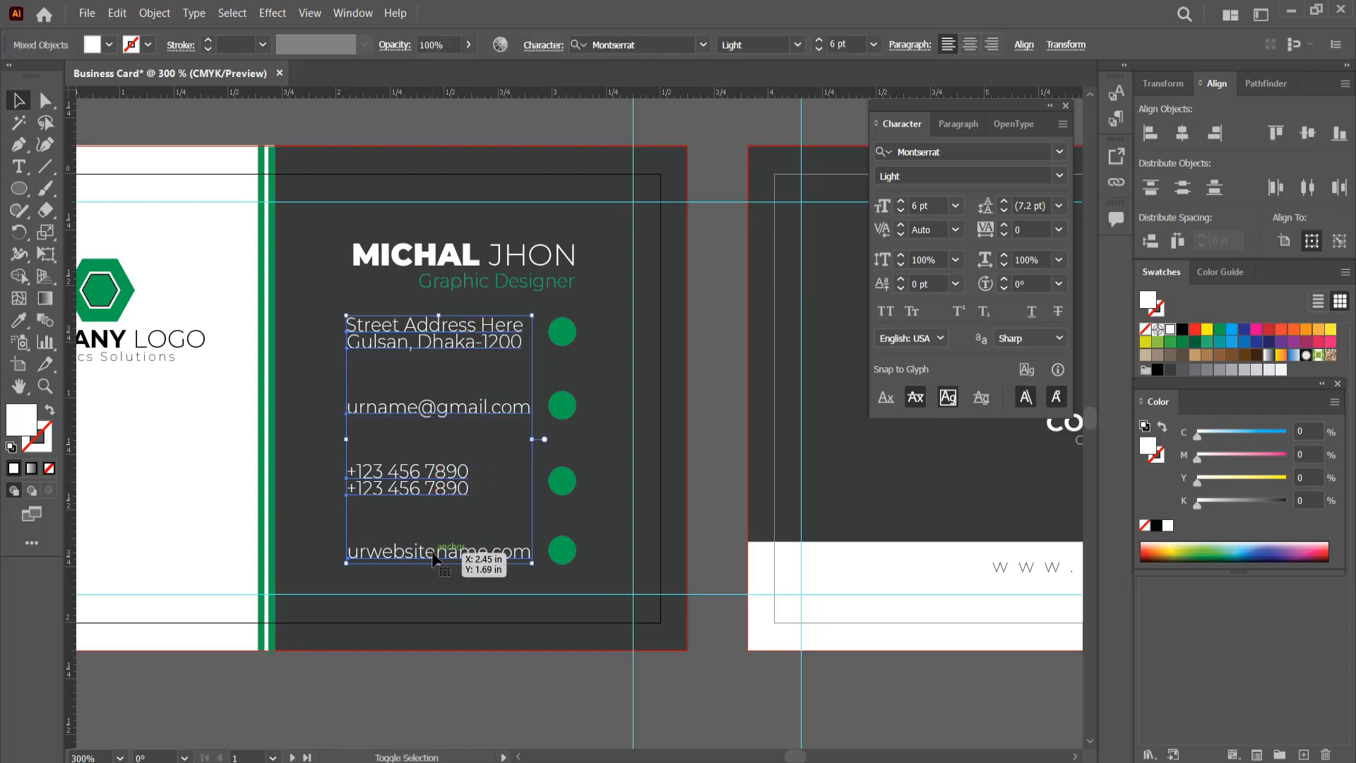
click(1216, 134)
click(477, 709)
Step: Select all four green circles and align them by their horizontal centres
click(557, 552)
shift+click(562, 481)
shift+click(562, 407)
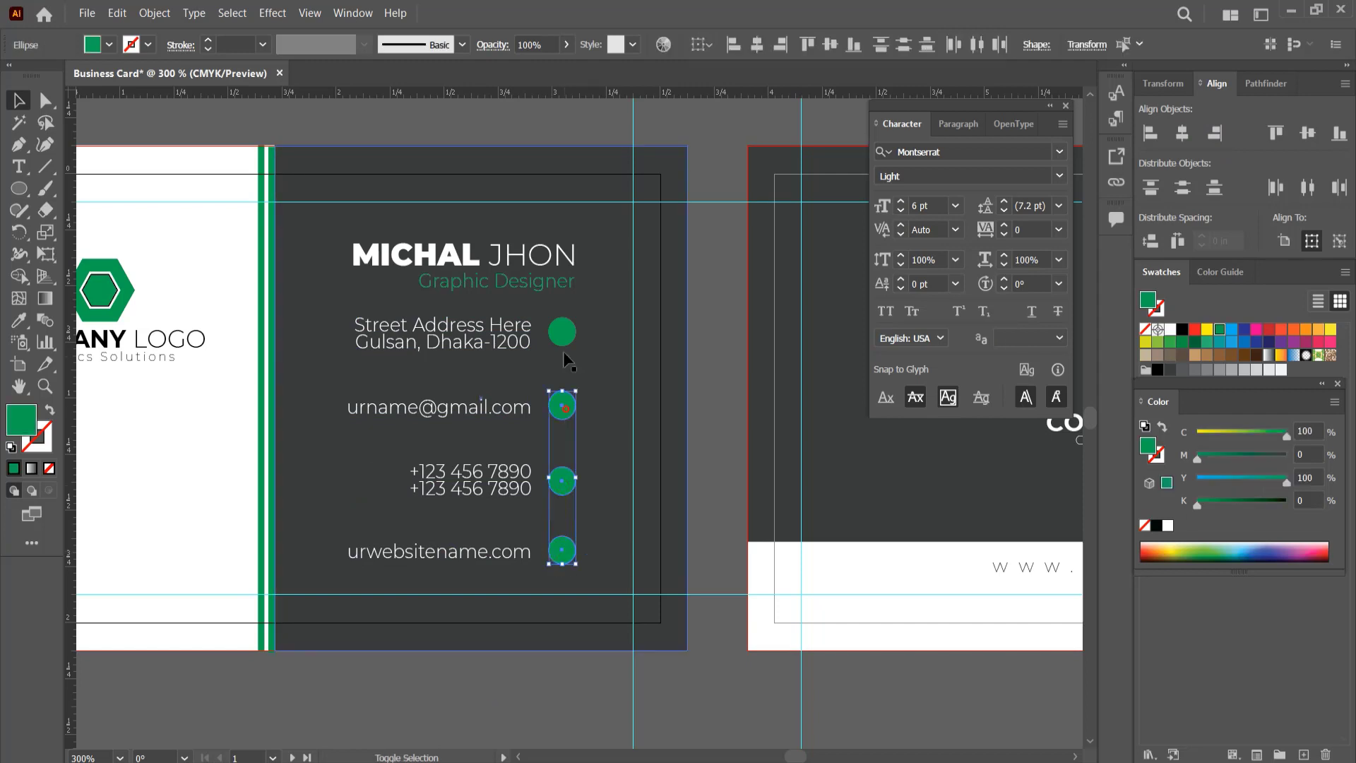
shift+click(562, 333)
click(1183, 133)
click(497, 717)
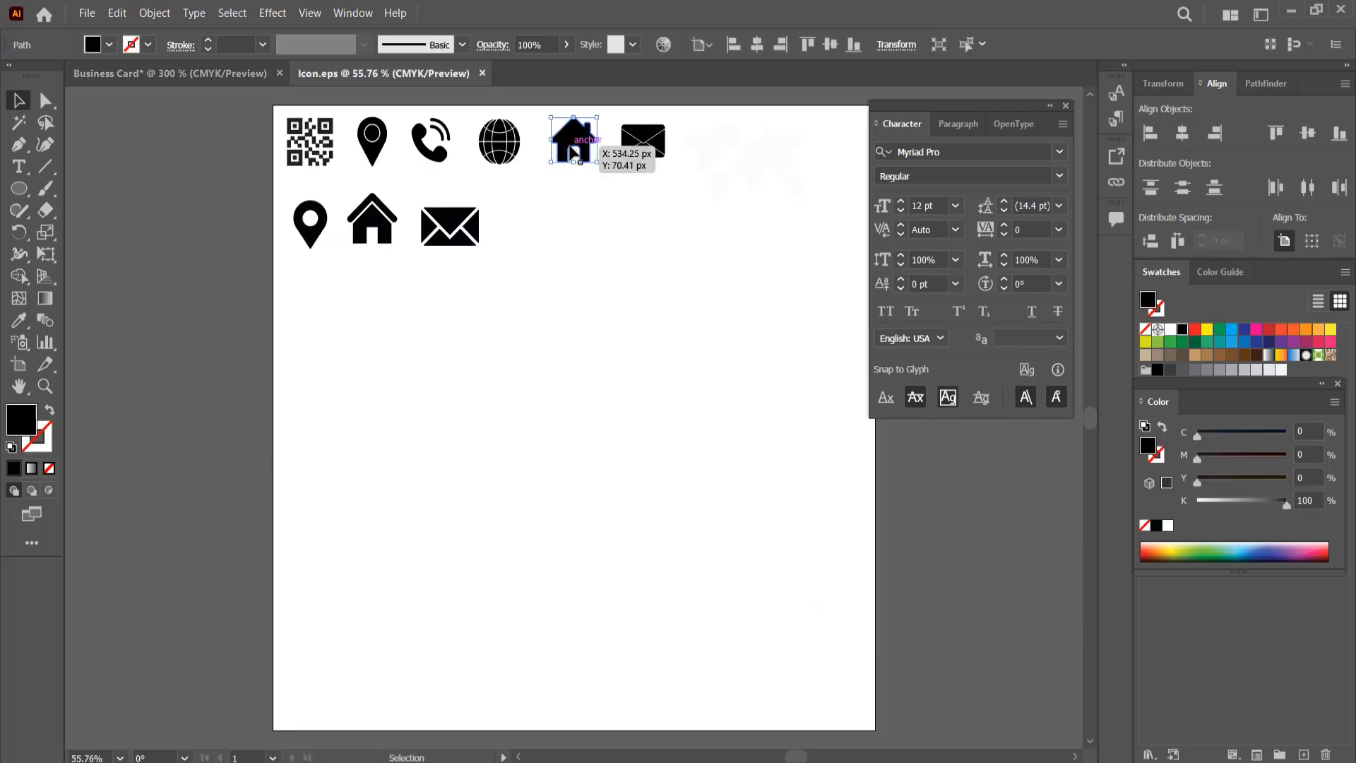
Step: Copy the phone, globe, house, envelope and solid location pin icons from Icon.eps into the Business Card document
drag(604, 142, 413, 145)
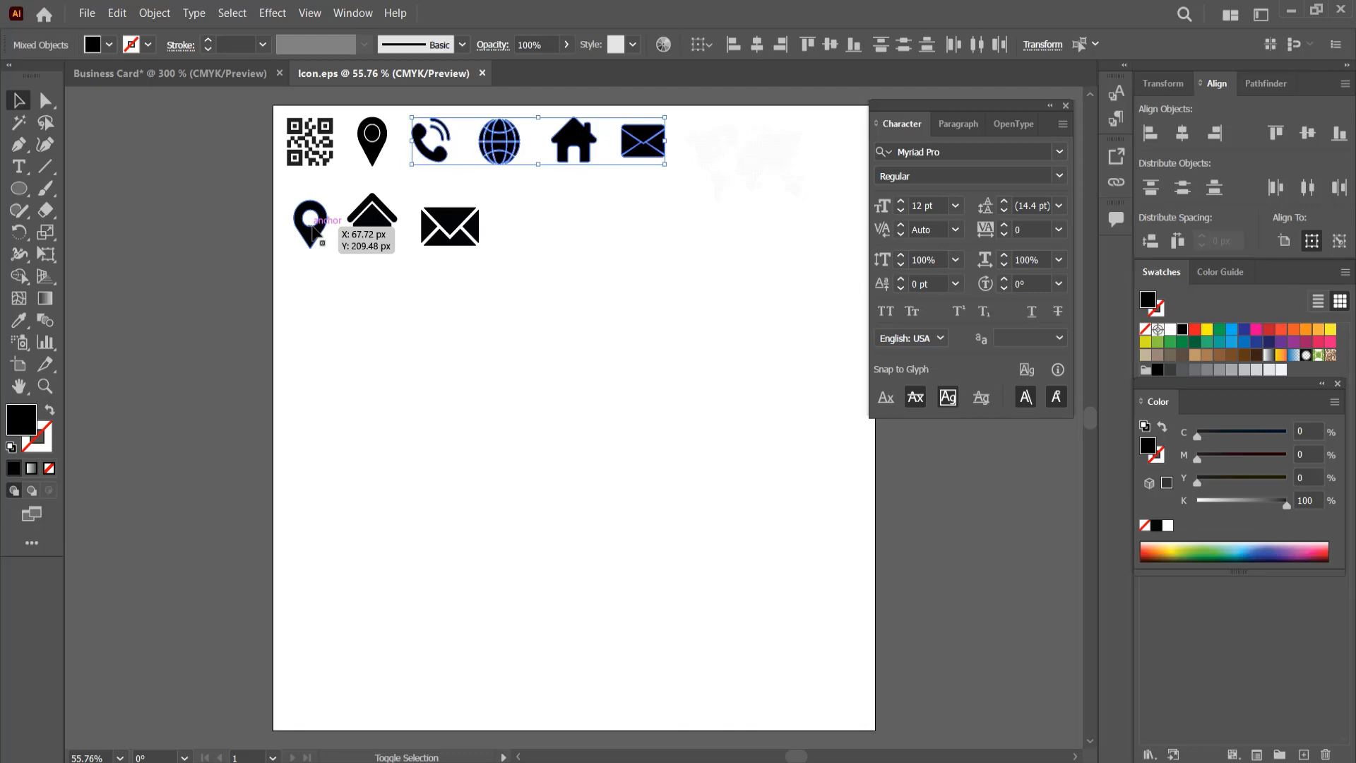
click(219, 73)
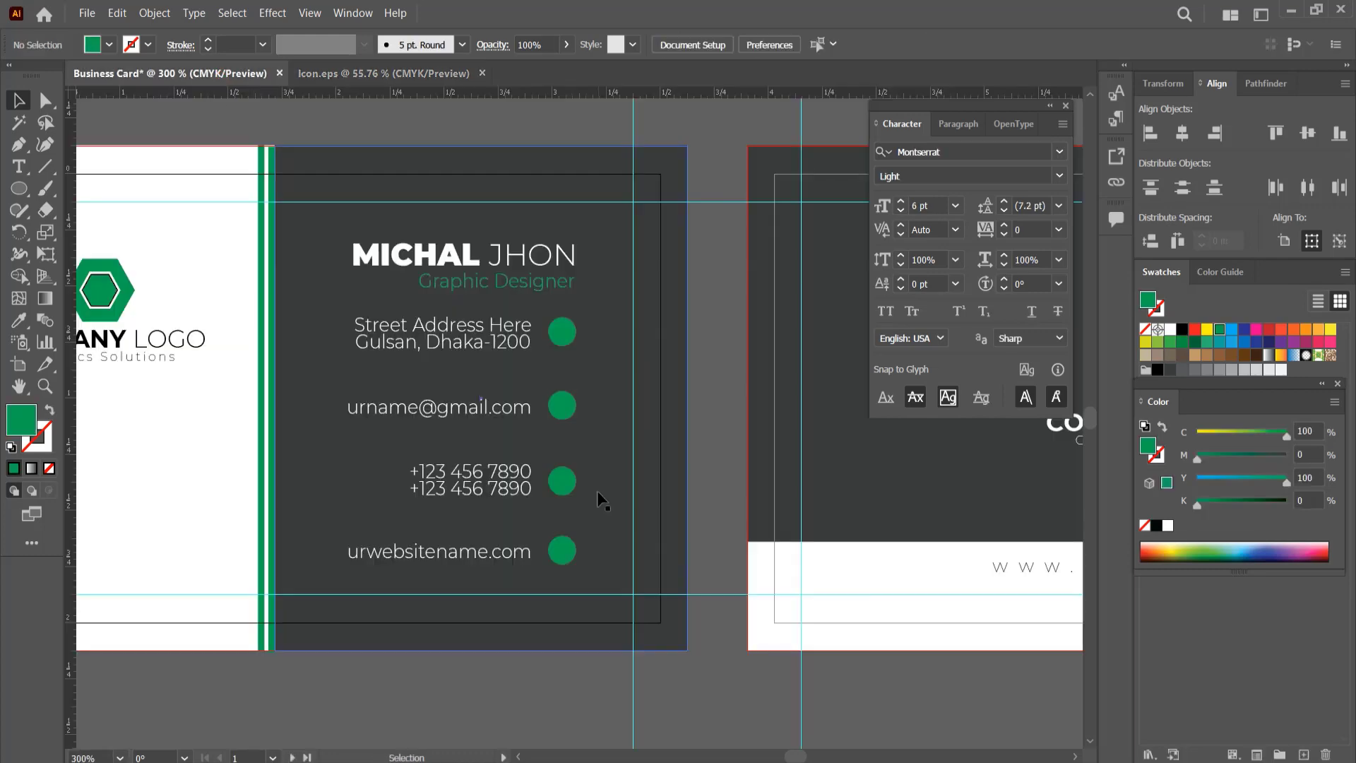
key(ctrl+v)
scroll(495, 529, down, 3)
click(675, 691)
Step: Spread the pasted location pin, globe, house, envelope and phone icons apart above the cards
drag(219, 551, 468, 242)
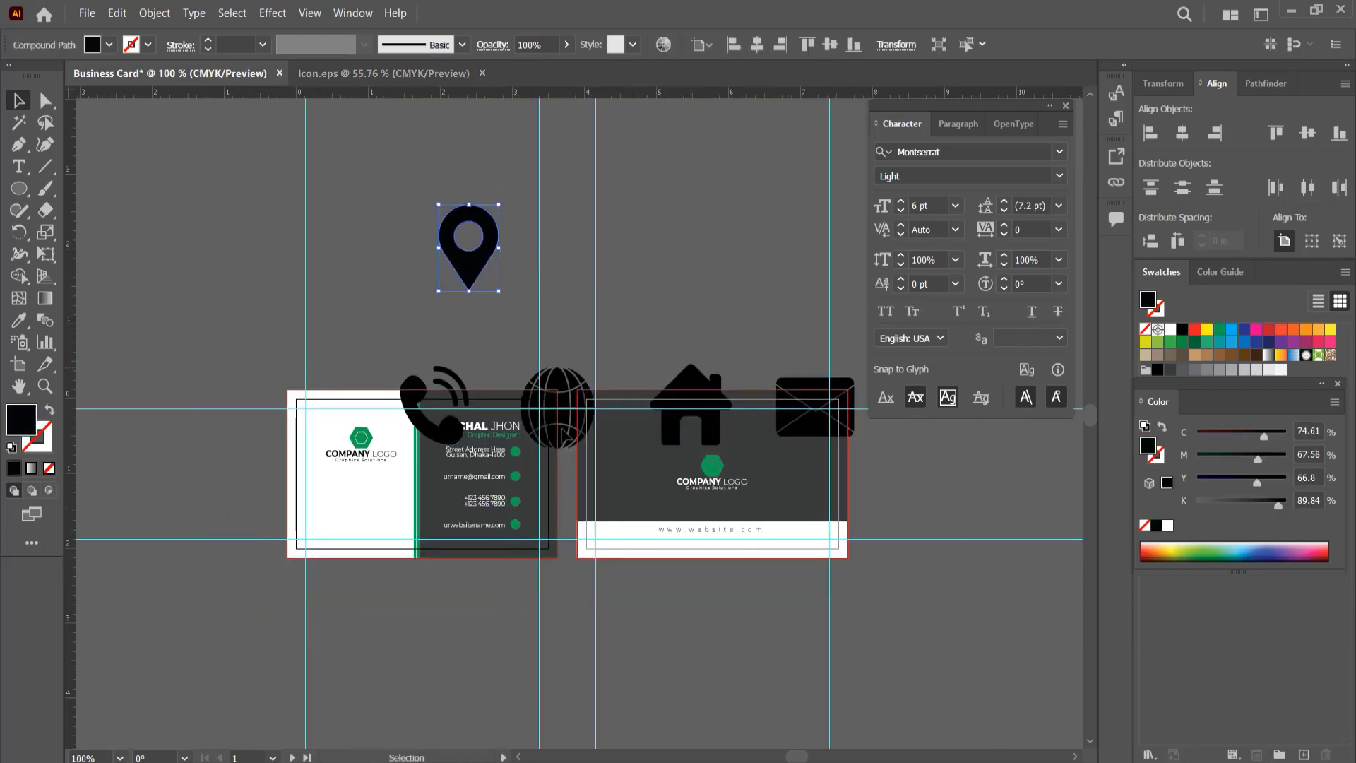
drag(558, 408, 557, 329)
drag(691, 417, 666, 315)
drag(814, 406, 750, 264)
drag(446, 393, 456, 332)
scroll(467, 412, up, 3)
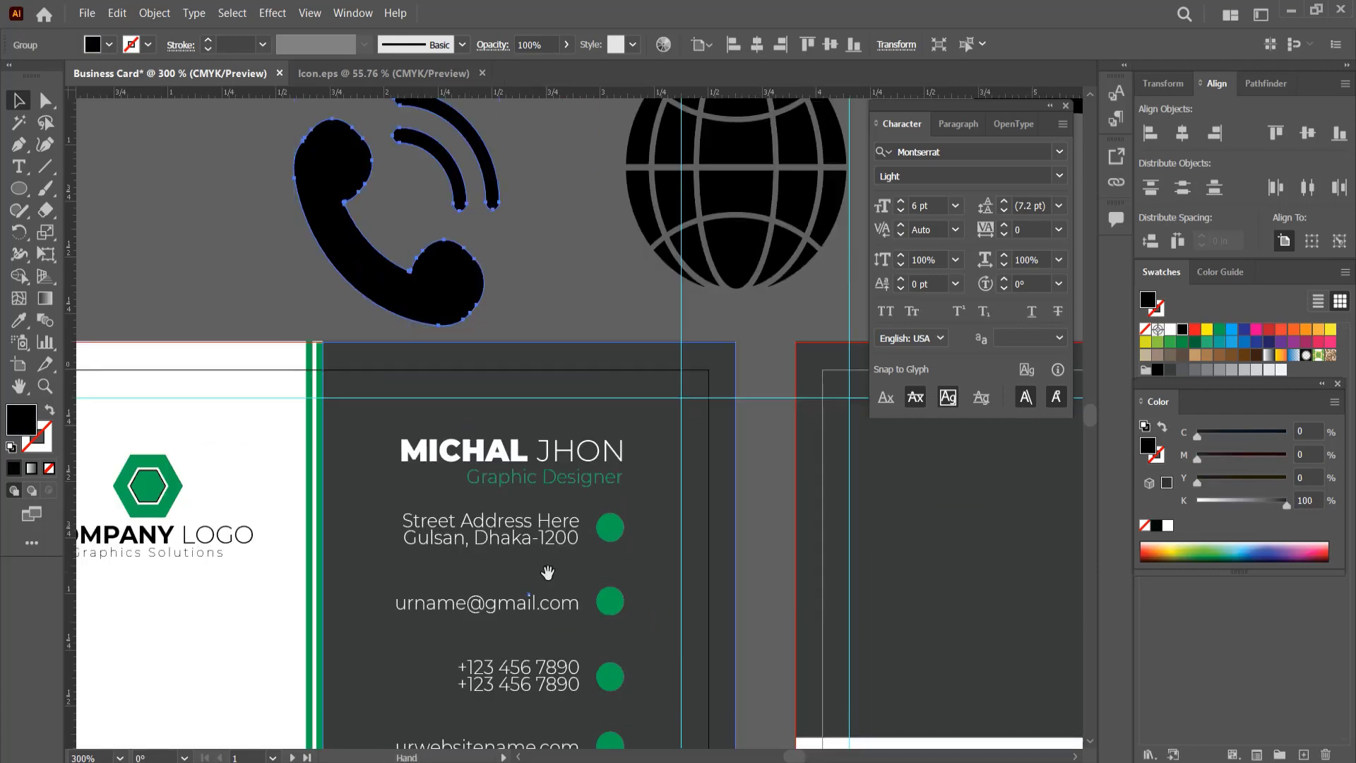
drag(548, 572, 473, 435)
drag(358, 157, 310, 214)
scroll(404, 264, down, 1)
drag(414, 266, 373, 403)
Step: Reposition the house icon above the second card and fill it with white sampled from that card's white band
drag(747, 174, 723, 205)
key(i)
click(884, 678)
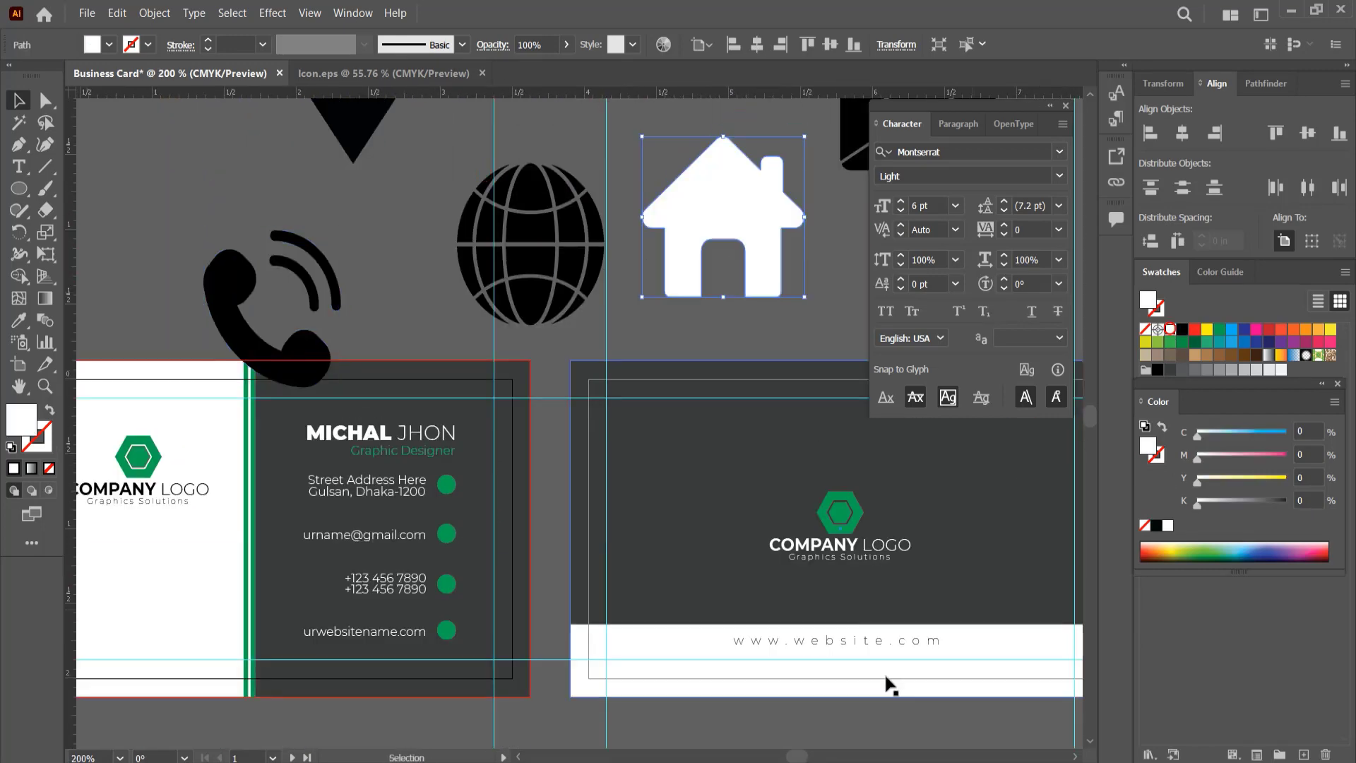
Step: Fill the circles beside the email and website lines with white sampled from the second card's white band
click(449, 539)
right_click(450, 539)
click(497, 394)
click(418, 297)
click(451, 530)
shift+click(450, 629)
key(i)
click(677, 670)
key(v)
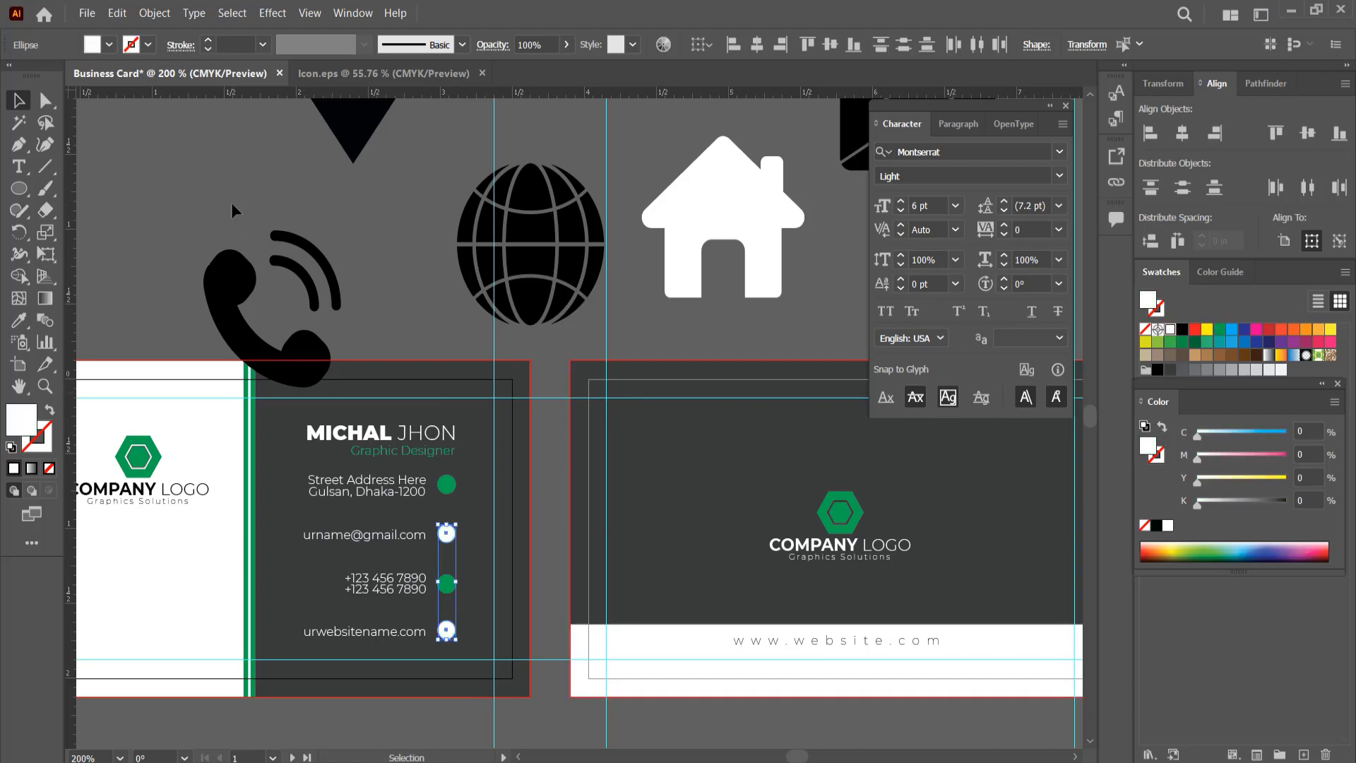
Step: Scale down the white house icon and place it over the green circle beside the street address
click(231, 203)
click(711, 206)
drag(805, 298, 447, 477)
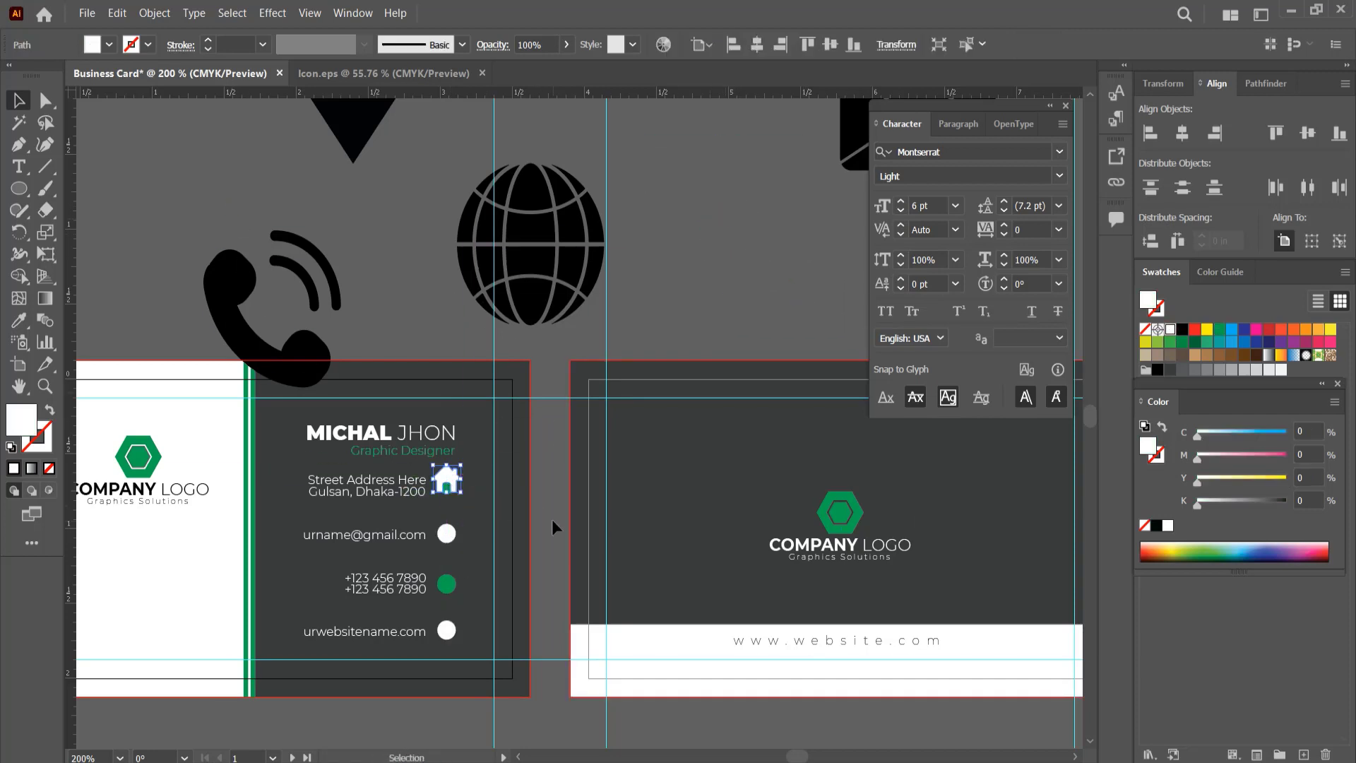
Step: Fill the envelope icon with green sampled from the card's stripe, scale it down and place it over the email circle
drag(858, 134, 660, 282)
key(i)
click(247, 417)
key(v)
drag(797, 318, 735, 271)
drag(717, 260, 444, 530)
Step: Scale down the phone icon, place it over the circle beside the phone numbers and fill it with white
click(304, 354)
drag(342, 387, 451, 591)
click(1170, 330)
Step: Delete the globe icon, then place the scaled-down location pin over the website circle and fill it green
click(521, 191)
key(Delete)
drag(366, 118, 449, 634)
click(1219, 330)
Step: Shrink the house icon and centre it inside its green circle
scroll(452, 516, up, 3)
drag(452, 516, 439, 250)
click(429, 150)
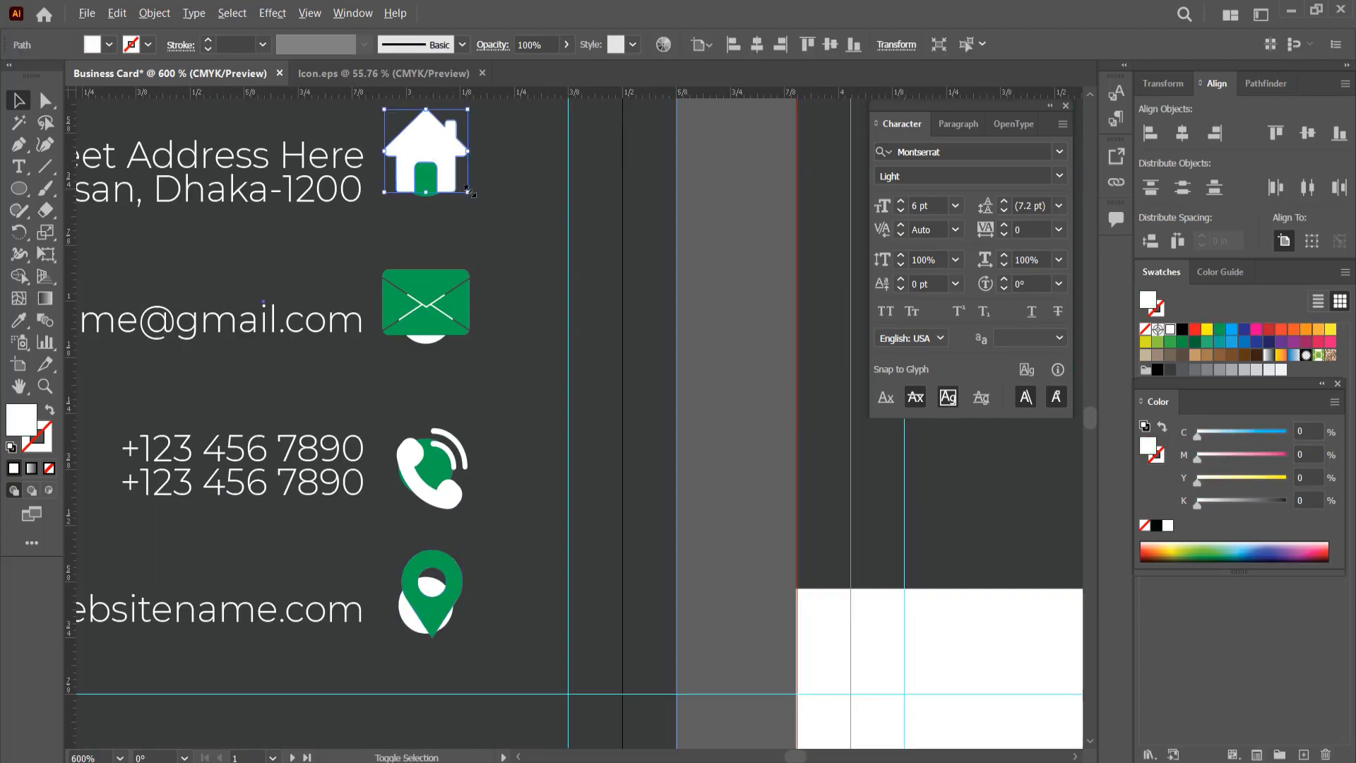
drag(469, 196, 446, 173)
mouse_move(428, 149)
mouse_down()
mouse_move(443, 182)
mouse_move(426, 165)
mouse_up()
click(767, 238)
Step: Shrink the envelope and phone icons so that each sits centred inside its circle
click(441, 319)
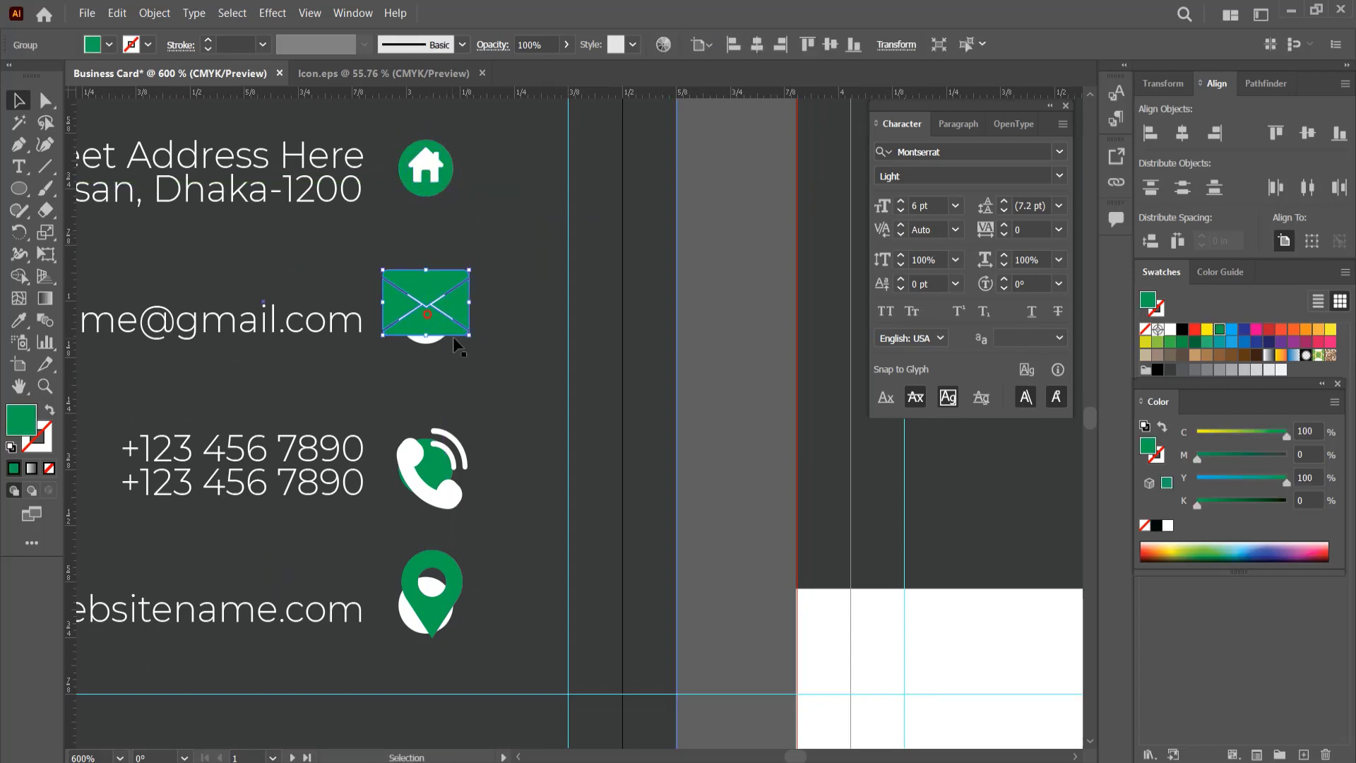
drag(470, 335, 444, 315)
drag(426, 301, 425, 312)
click(446, 493)
drag(467, 509, 431, 479)
Step: Shrink the location pin icon and centre it inside the white circle beside the website line
click(446, 622)
drag(452, 633, 446, 621)
key(ctrl+z)
click(437, 619)
drag(433, 603, 426, 608)
click(693, 574)
Step: Fine-tune the positions of the phone icon and the neighbouring icons so they sit centred in their circles
click(459, 625)
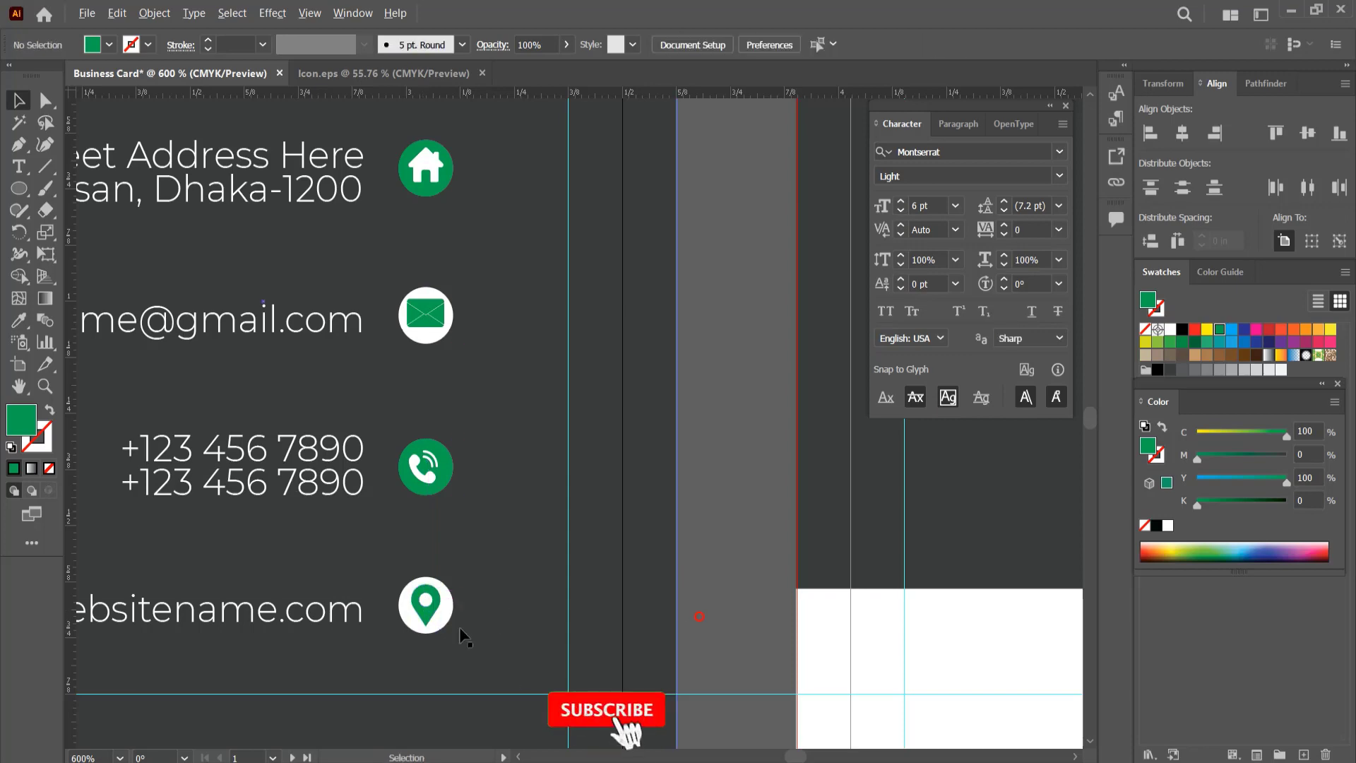
scroll(456, 629, up, 4)
drag(429, 481, 434, 476)
scroll(433, 476, down, 5)
scroll(421, 391, up, 6)
mouse_move(420, 391)
mouse_down()
mouse_move(447, 398)
mouse_move(412, 392)
mouse_up()
scroll(416, 392, down, 2)
key(Delete)
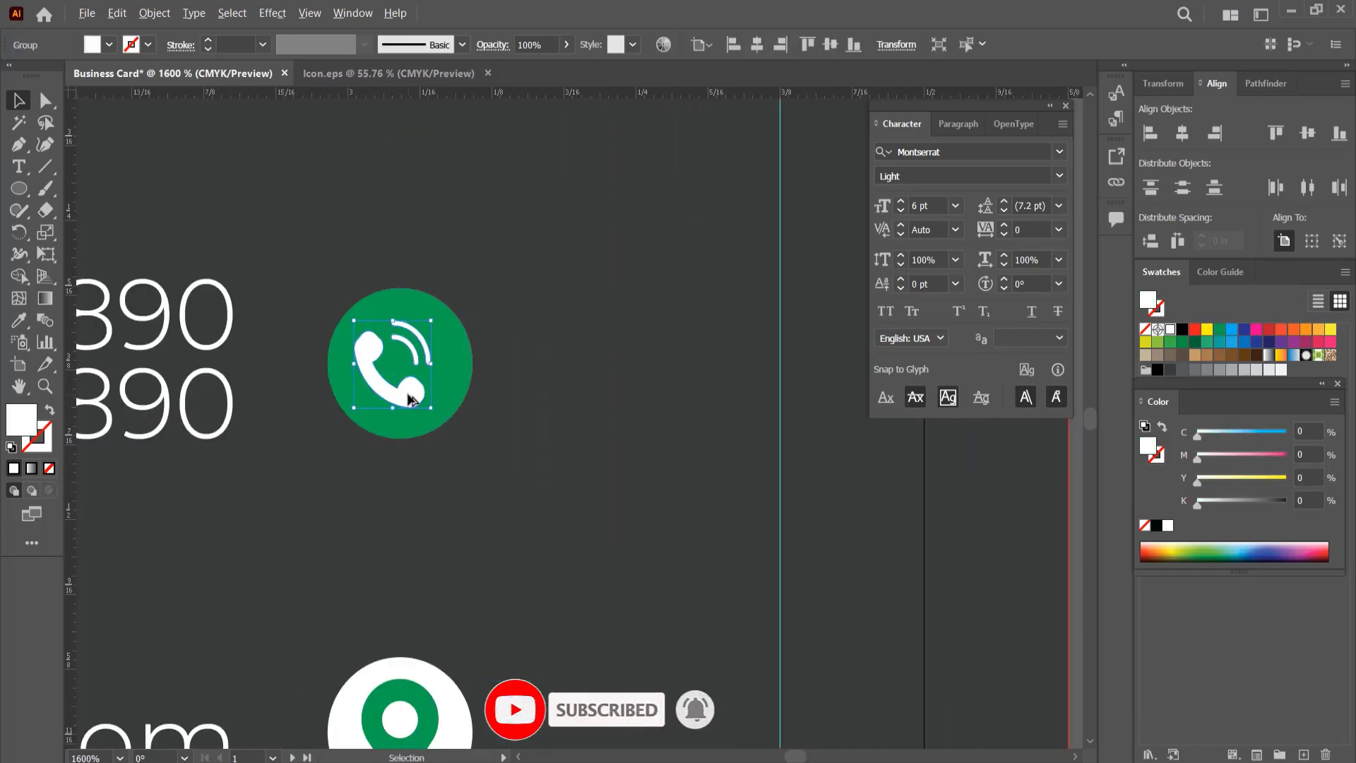
scroll(424, 440, down, 4)
scroll(425, 330, up, 4)
drag(402, 297, 401, 308)
scroll(307, 401, down, 4)
click(366, 450)
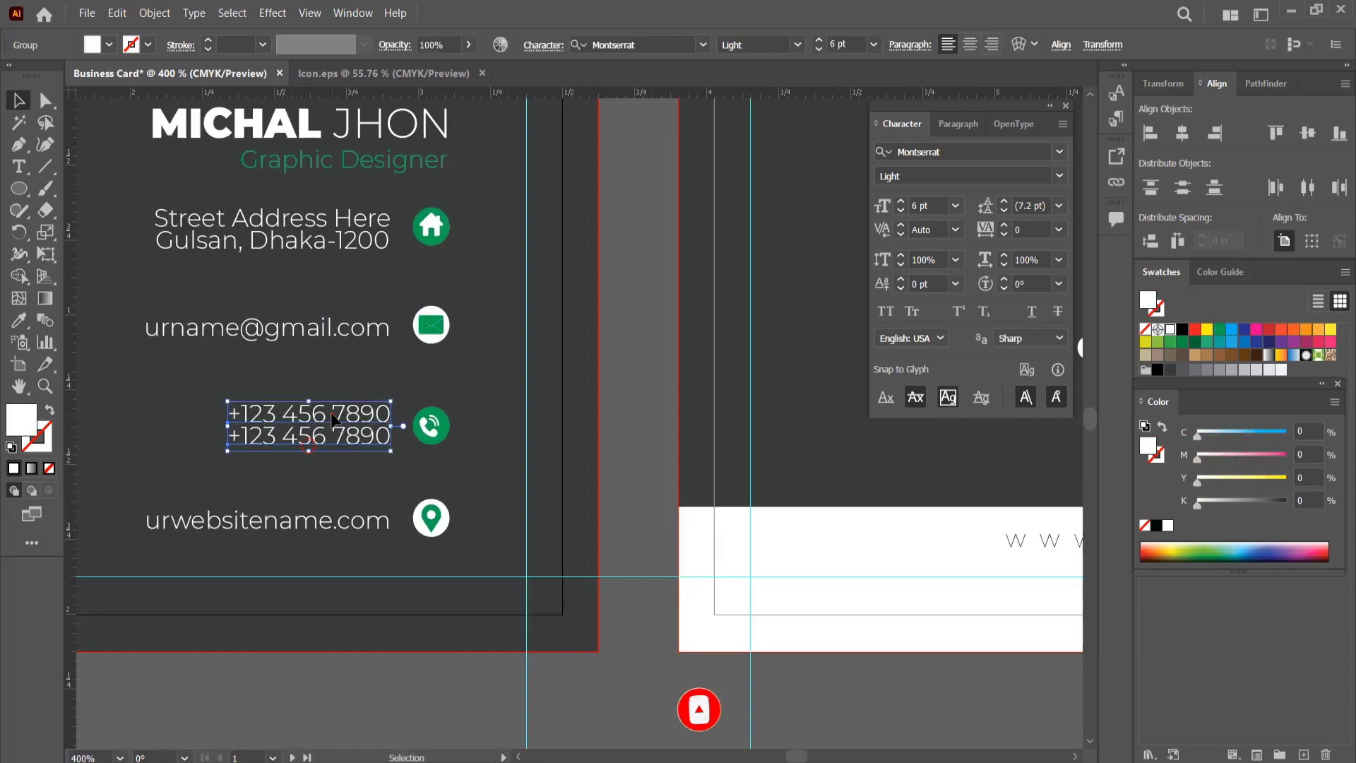
scroll(366, 452, up, 2)
scroll(359, 621, down, 5)
click(358, 616)
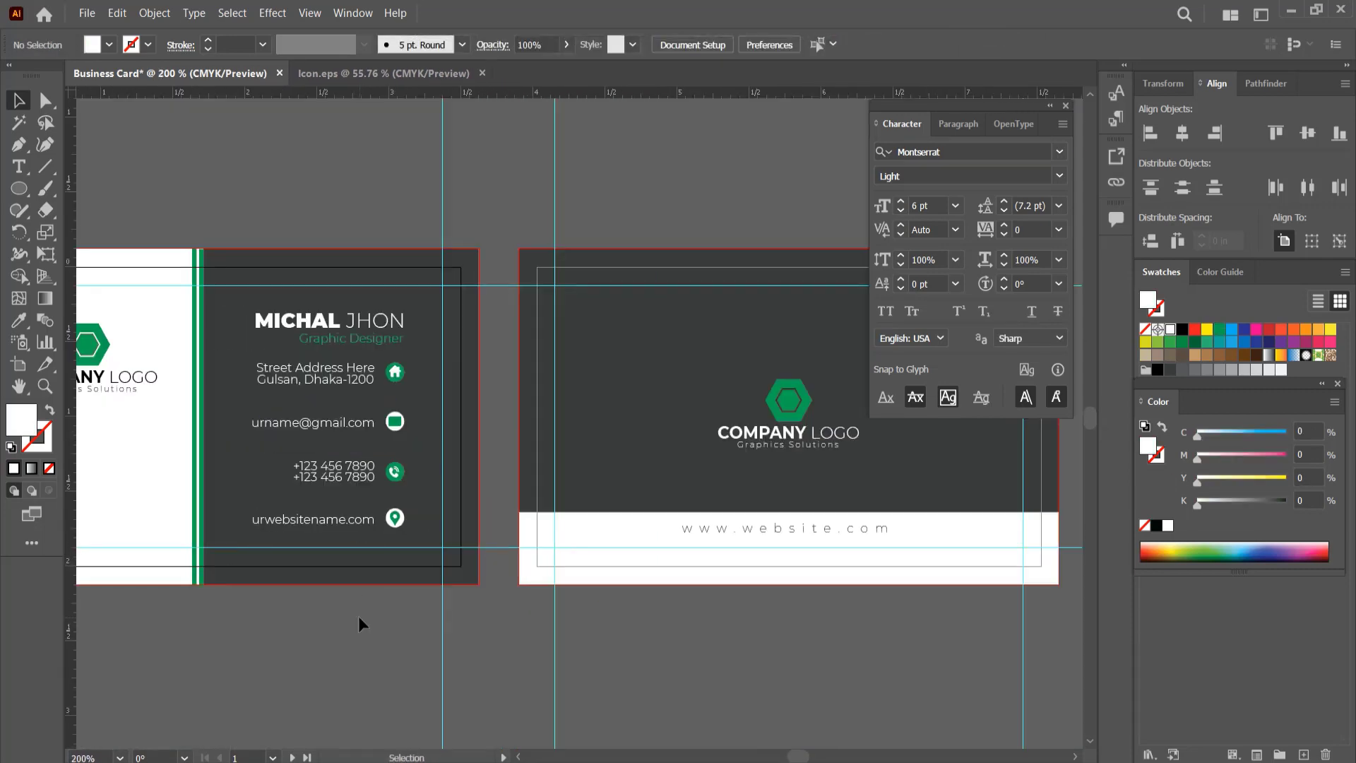
Step: Copy the QR code from Icon.eps into the Business Card document and place it, scaled down, below the logo on the white panel
click(1066, 106)
drag(618, 277, 643, 323)
scroll(643, 324, down, 1)
click(375, 76)
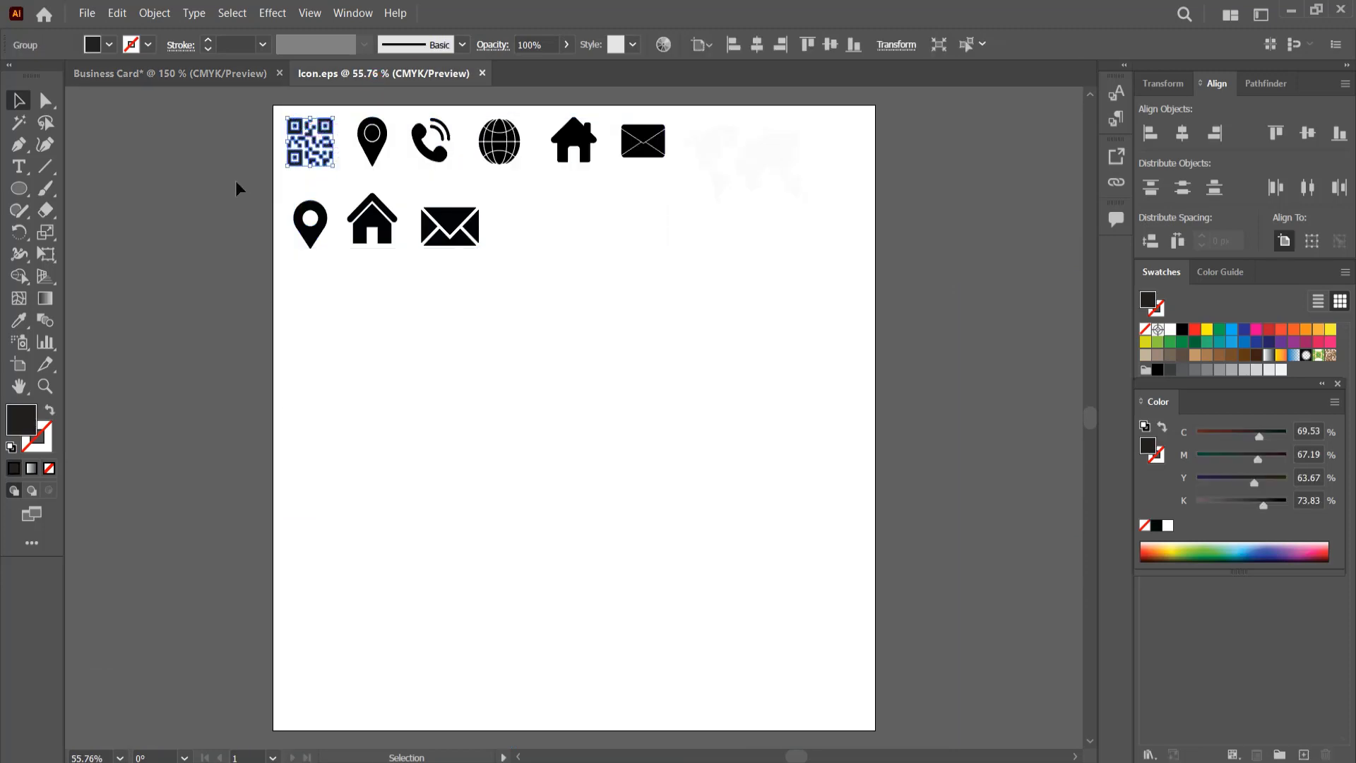
click(185, 74)
key(ctrl+v)
drag(583, 452, 242, 507)
drag(301, 543, 241, 495)
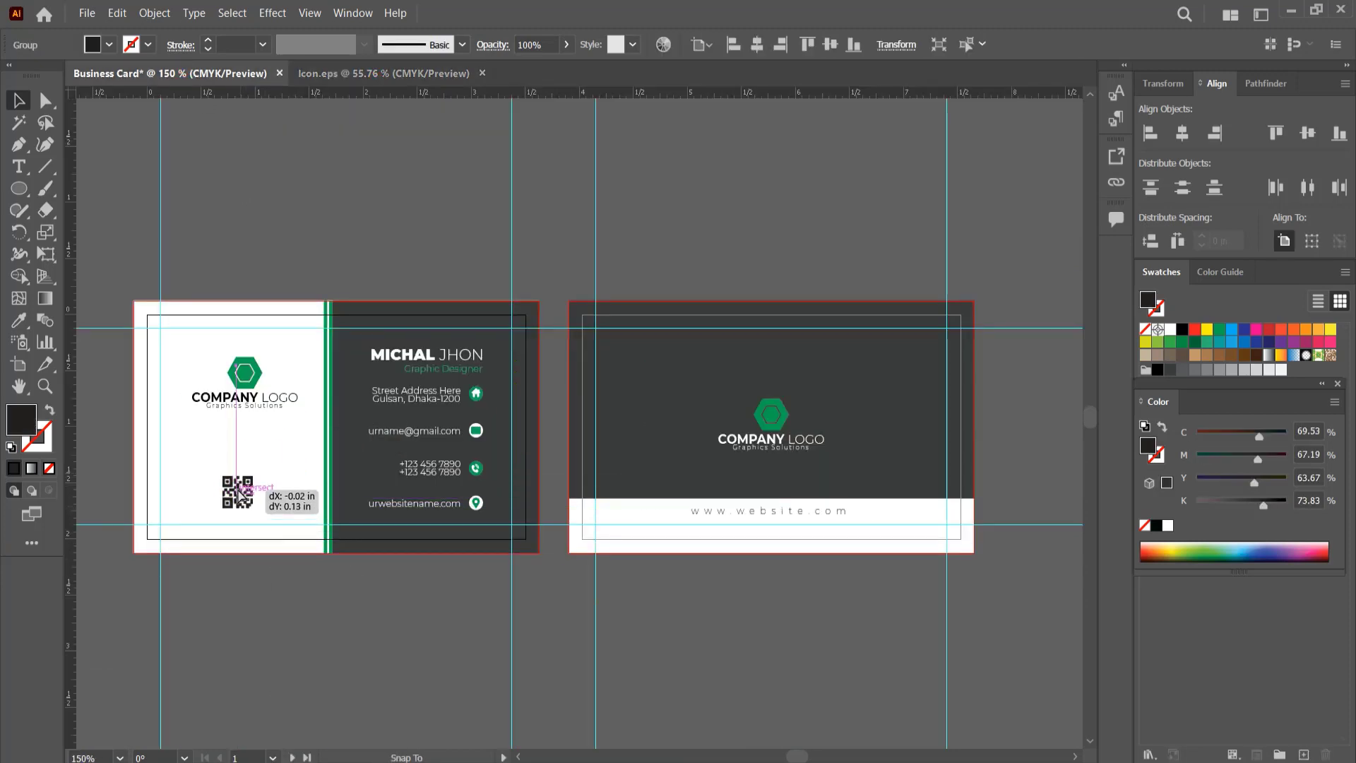
Step: Align the QR code with the company logo above it by their horizontal centres
click(254, 393)
shift+click(236, 494)
click(593, 45)
Step: Draw a rectangle around the QR code and give it a green stroke with no fill
mouse_move(241, 378)
mouse_down()
mouse_move(381, 439)
mouse_move(386, 491)
mouse_up()
click(246, 215)
right_click(15, 186)
click(78, 195)
scroll(209, 516, up, 4)
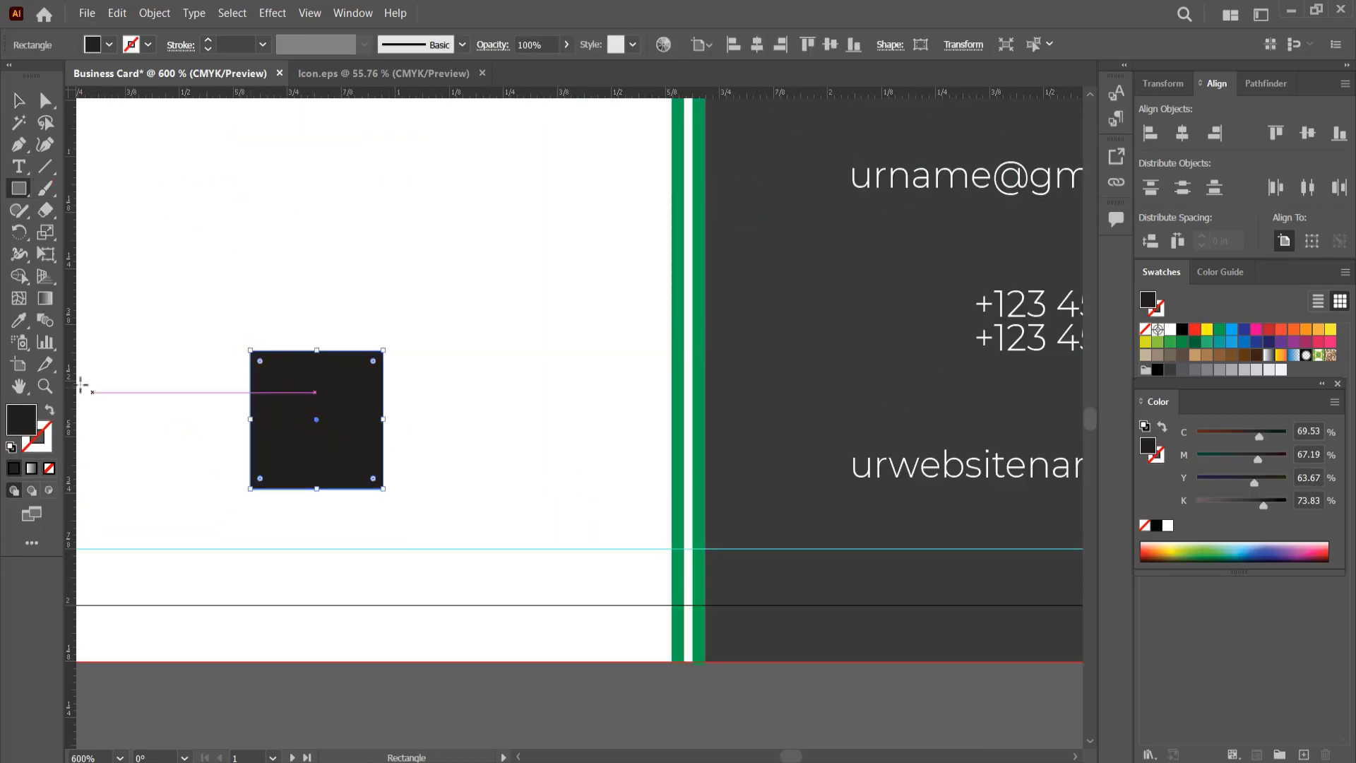
click(50, 410)
click(1219, 330)
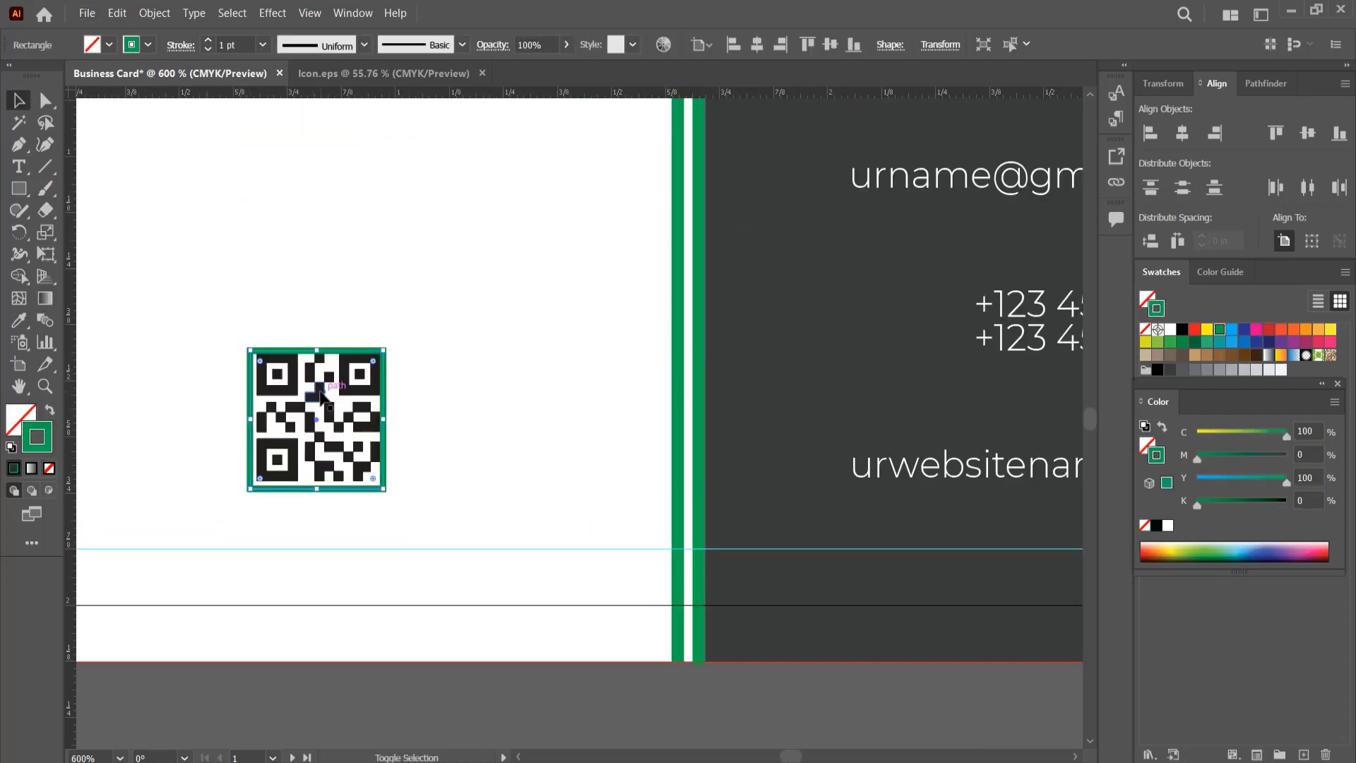
click(433, 699)
Step: Draw three short green horizontal divider lines between the address, email, phone and website entries
scroll(412, 650, down, 4)
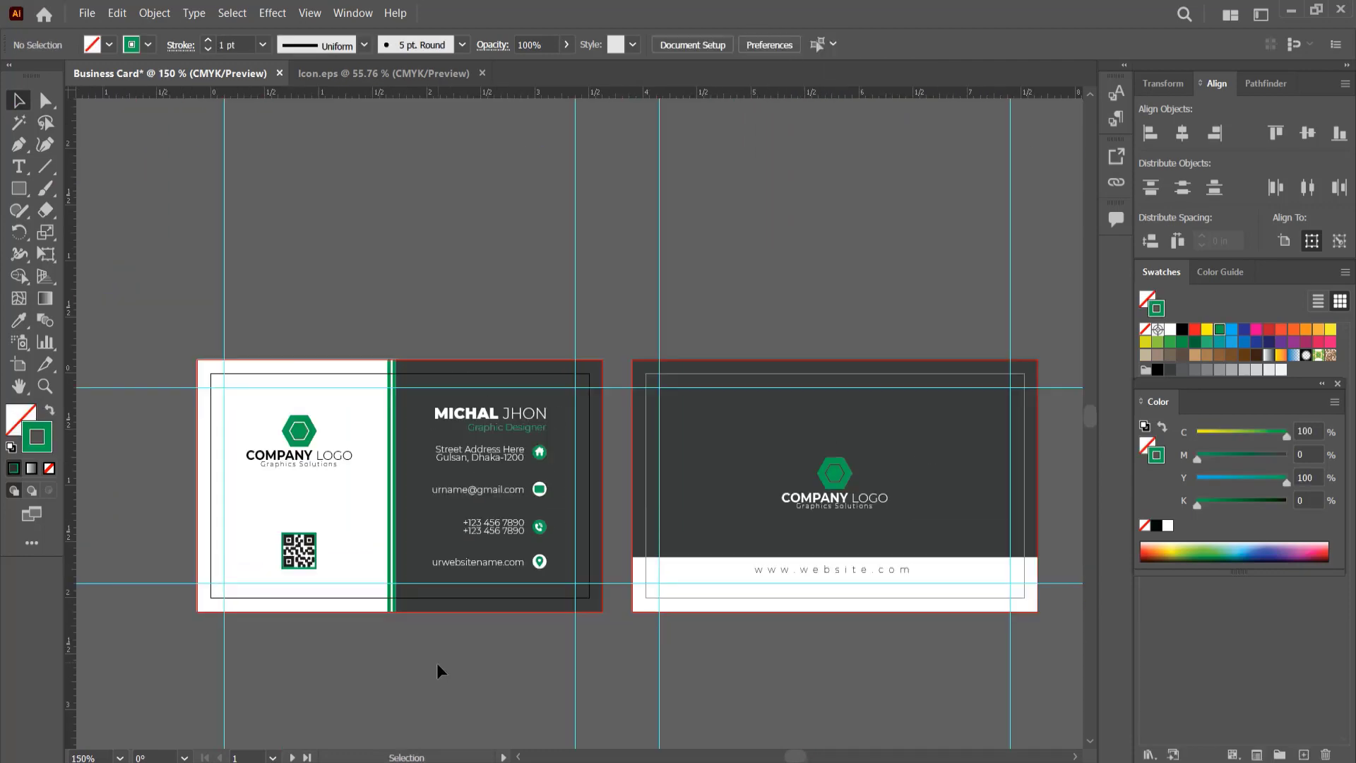
drag(478, 668, 462, 587)
scroll(527, 388, up, 3)
key(backslash)
mouse_move(531, 399)
mouse_down()
mouse_move(466, 399)
mouse_move(497, 459)
mouse_move(495, 596)
mouse_up()
key(v)
scroll(765, 515, down, 4)
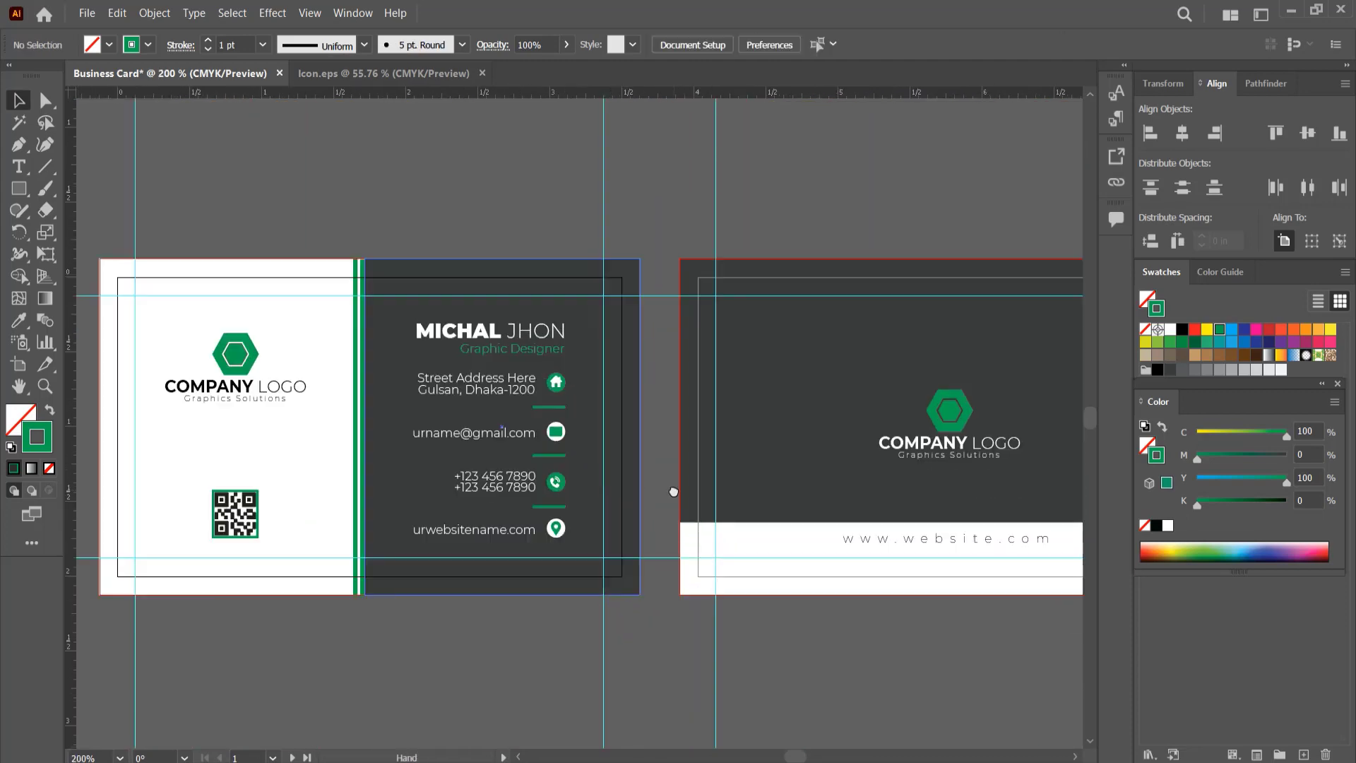
drag(625, 464, 605, 470)
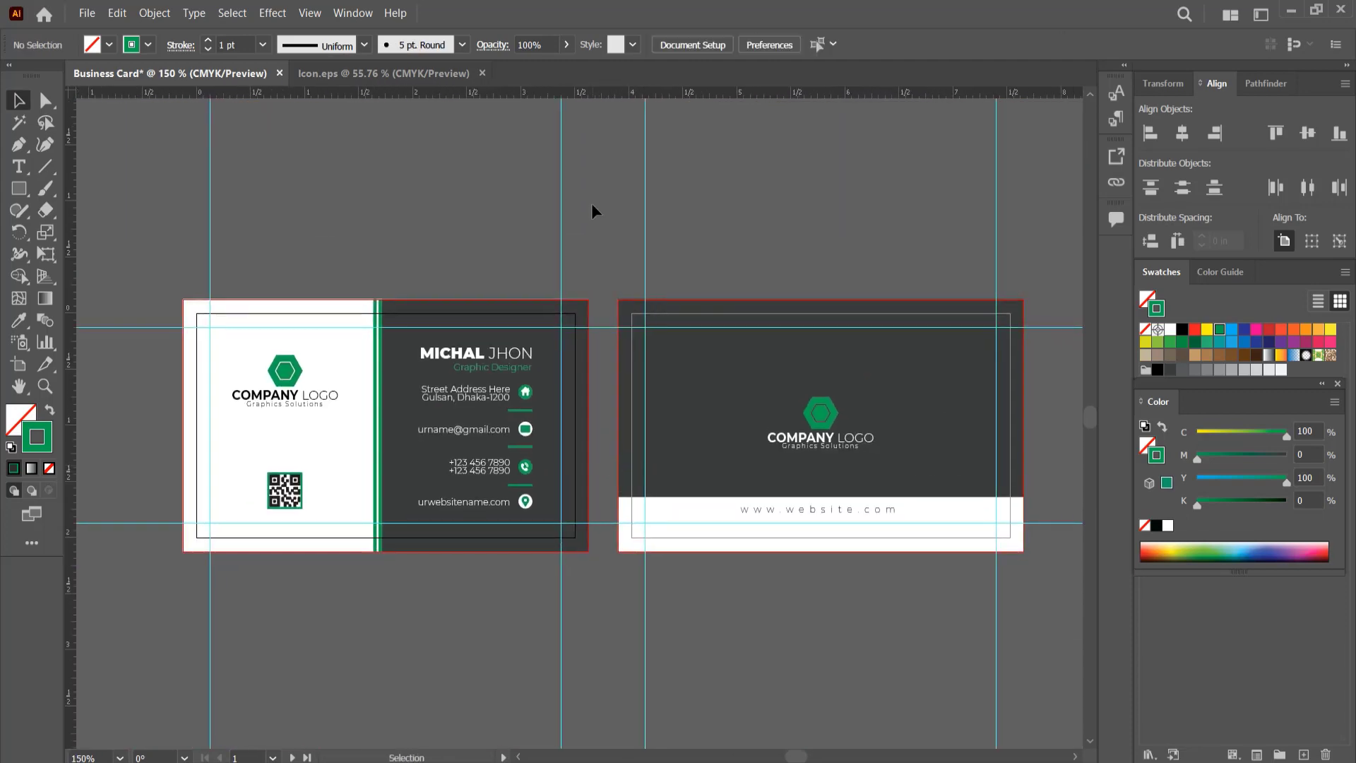